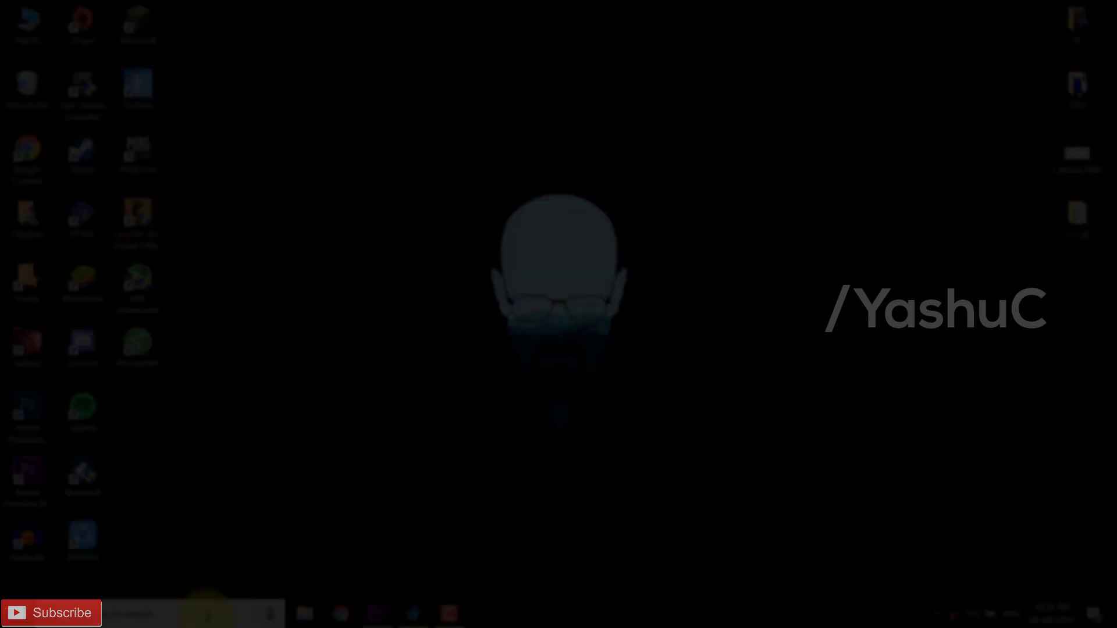
# Search the taskbar for 'regedit' and launch Registry Editor from the results
pyautogui.click(199, 613)
pyautogui.write('re')
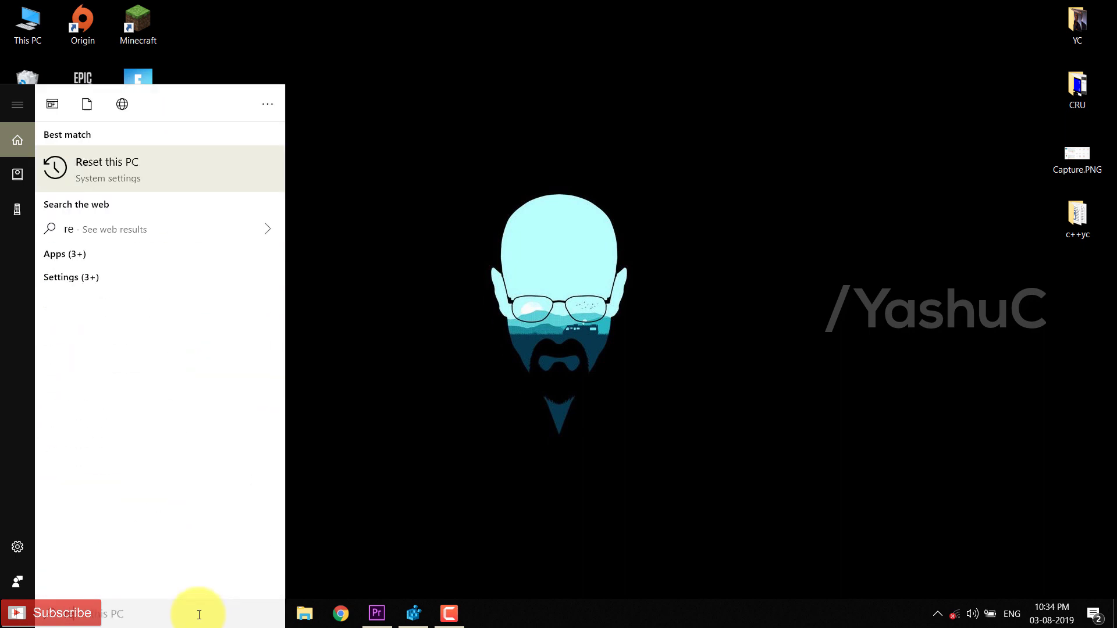
pyautogui.write('ge')
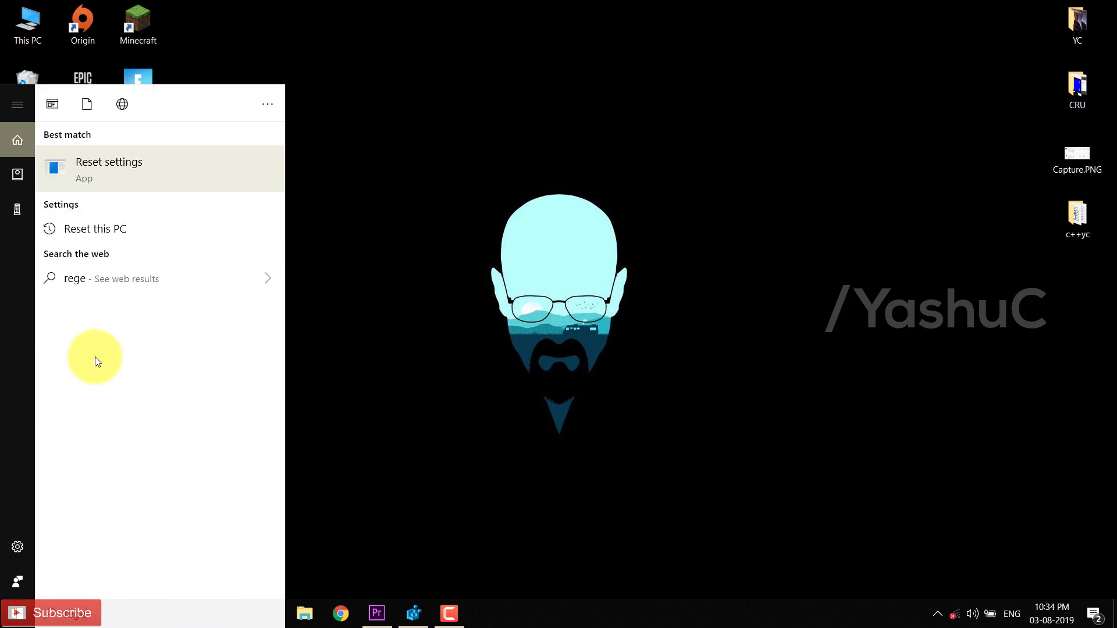
pyautogui.write('di')
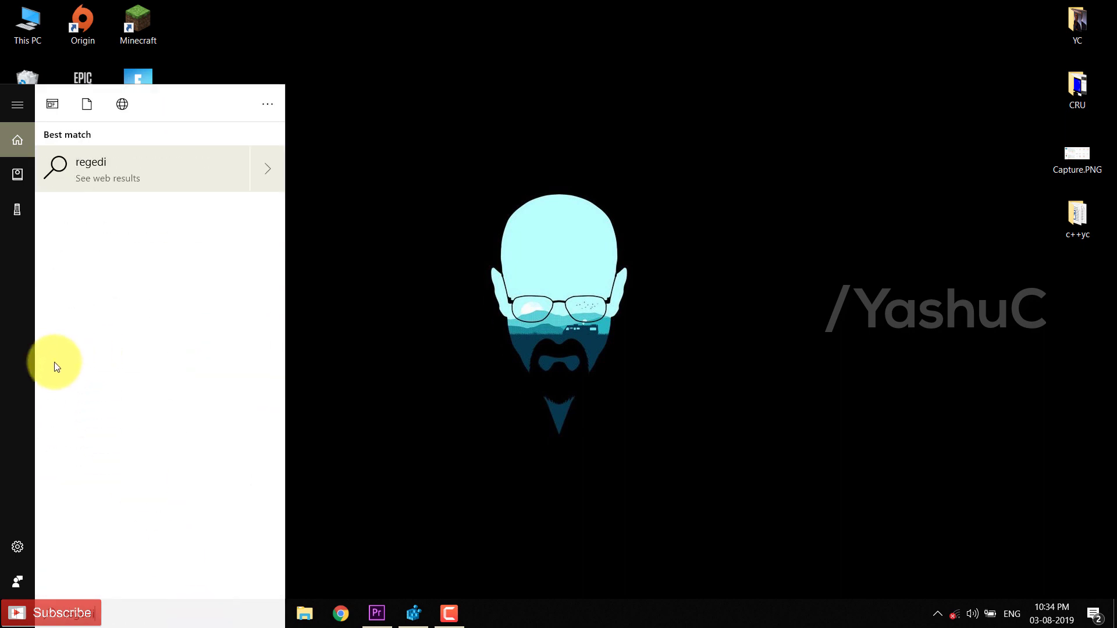
pyautogui.write('t')
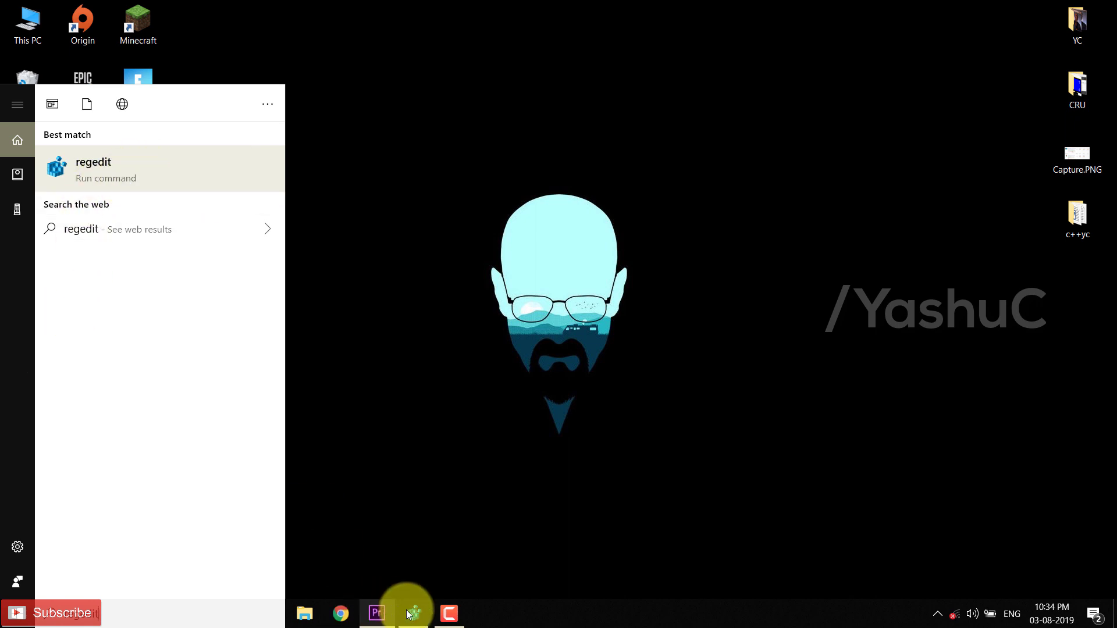
pyautogui.click(424, 621)
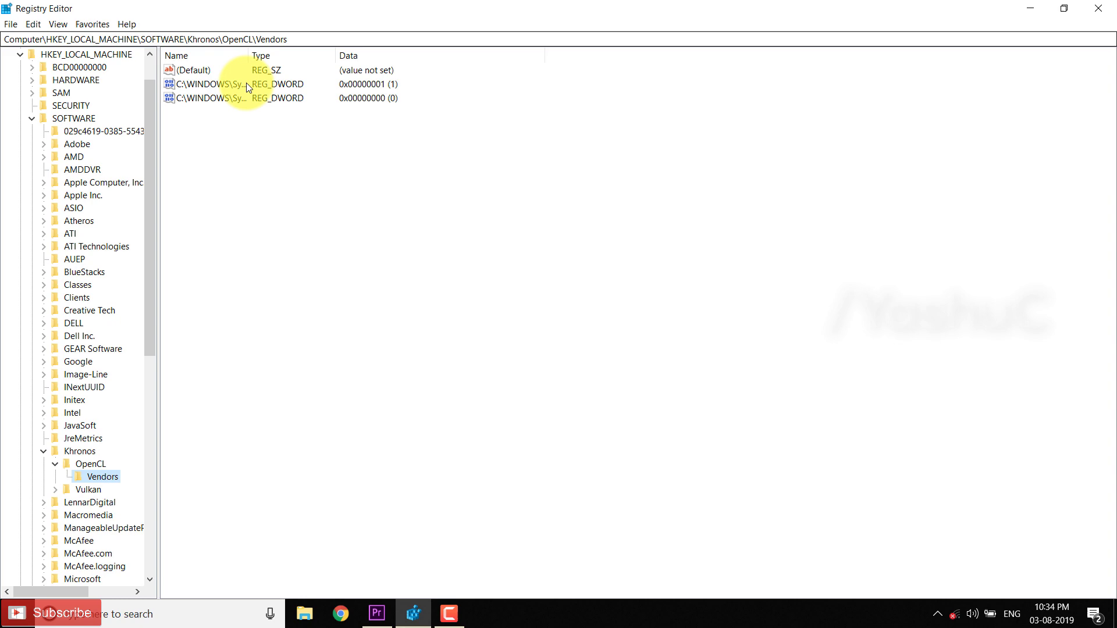
# Set the second Khronos OpenCL Vendors DWORD's value data from 0 to 1
pyautogui.moveTo(284, 39); pyautogui.dragTo(2, 39)
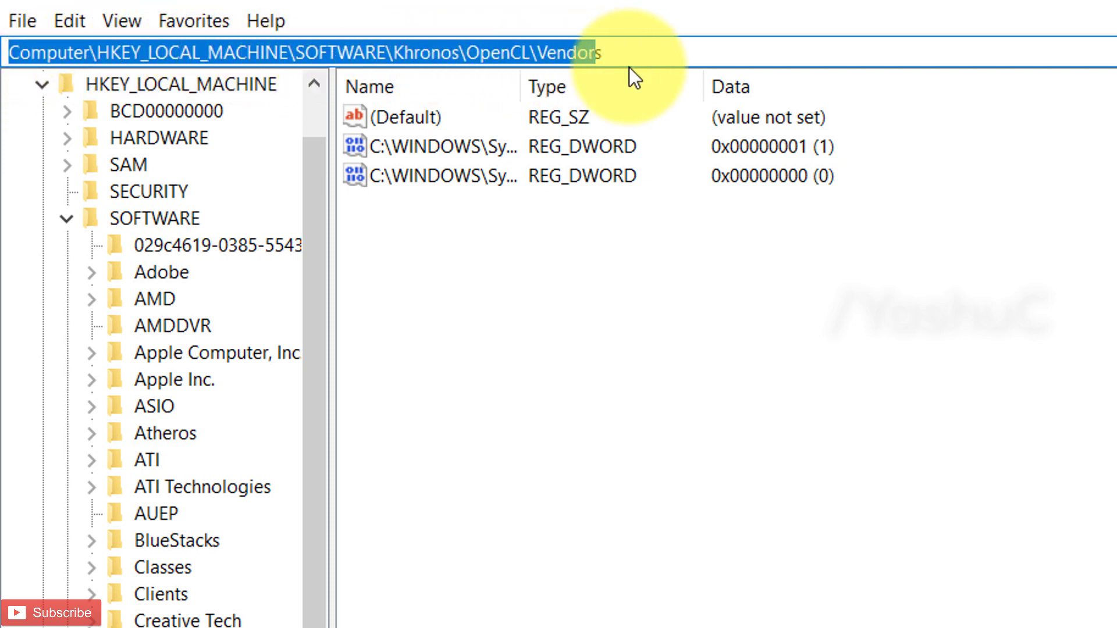
pyautogui.click(615, 60)
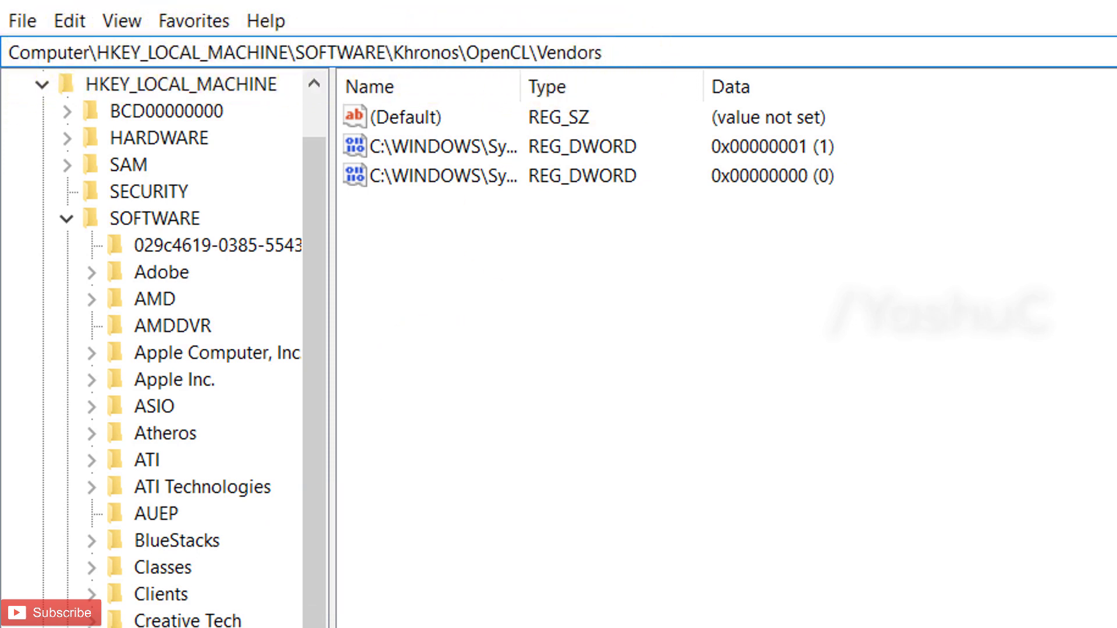
pyautogui.rightClick(532, 149)
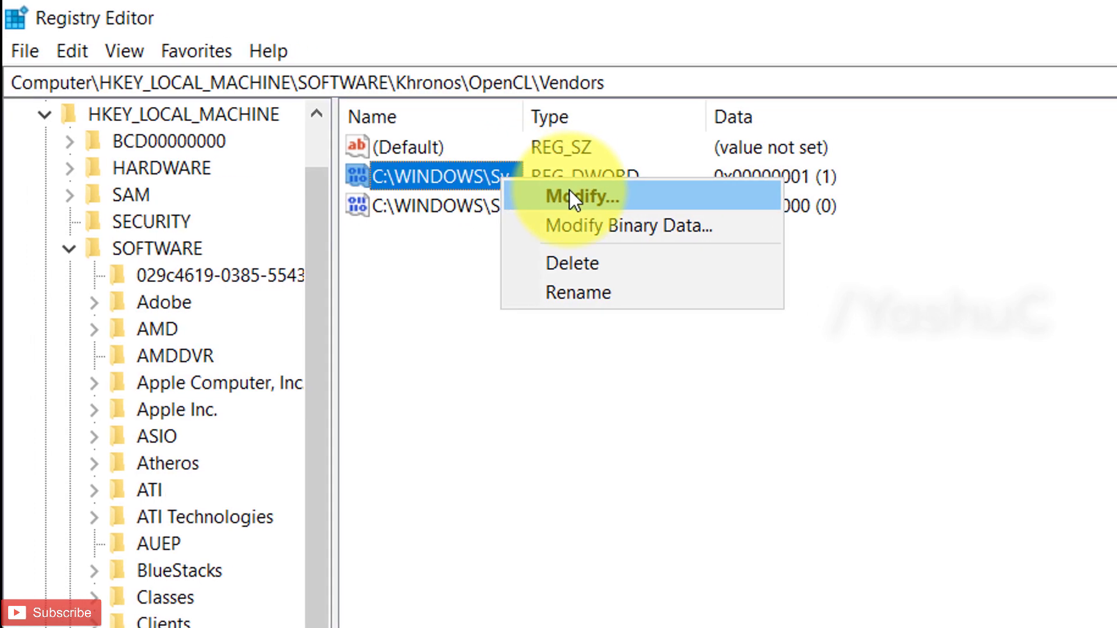
pyautogui.click(568, 192)
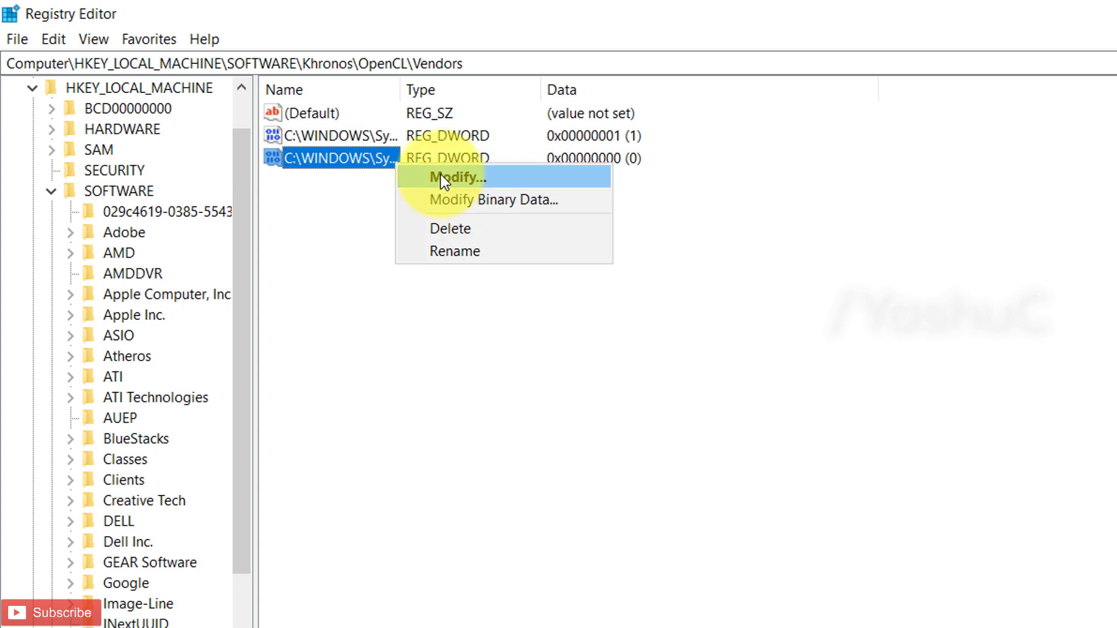
pyautogui.click(442, 177)
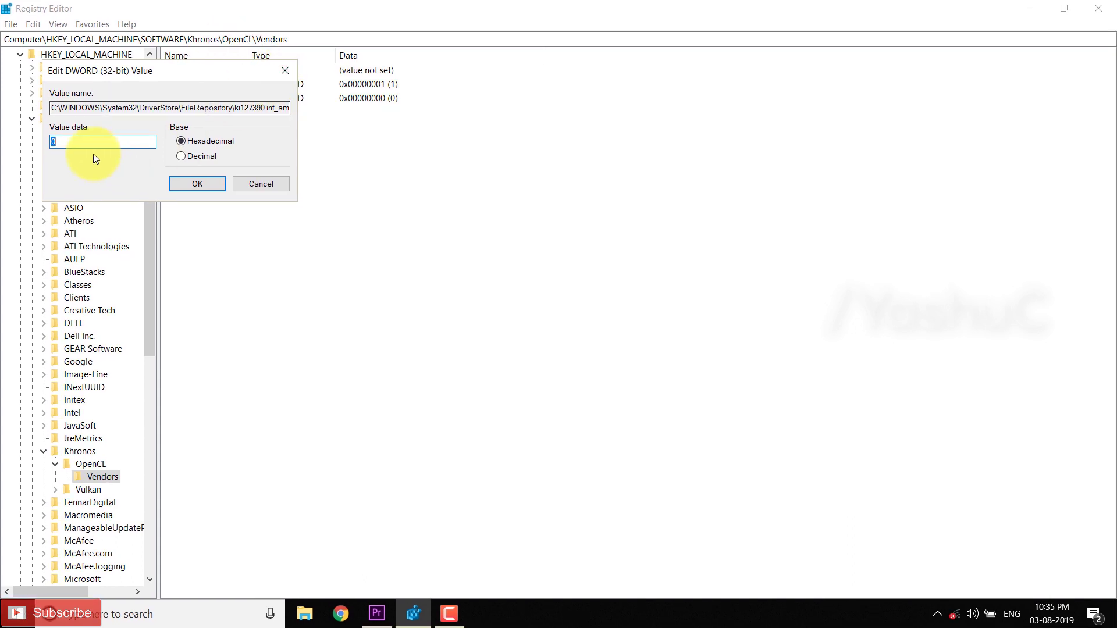
pyautogui.write('1')
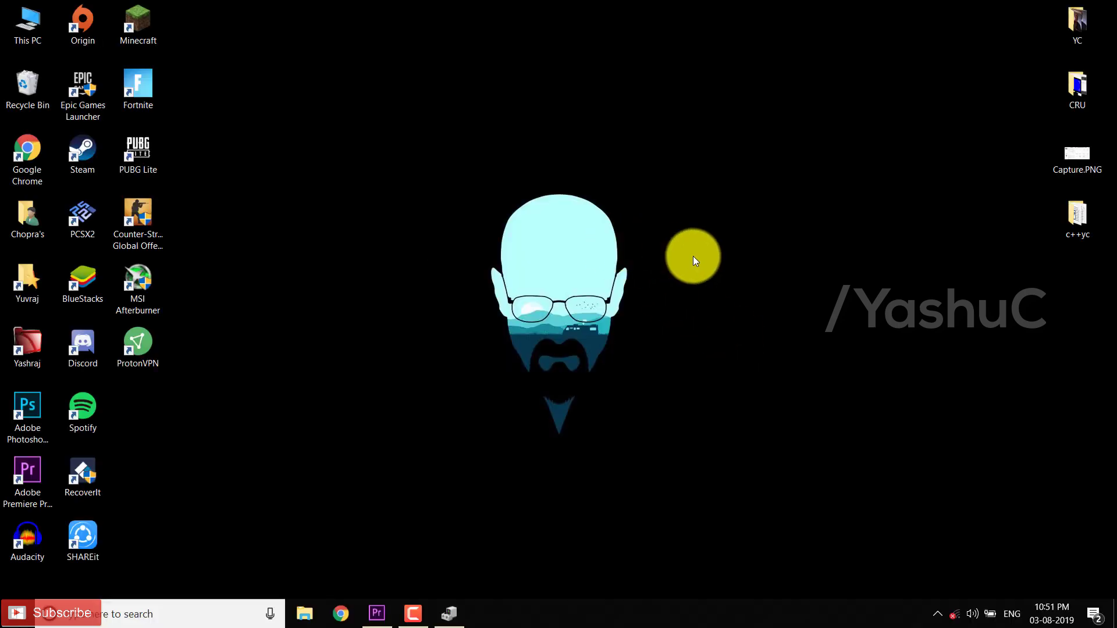
# Create a new text document on the desktop named OpenCL_supported_cards.txt
pyautogui.rightClick(693, 256)
pyautogui.moveTo(727, 419)
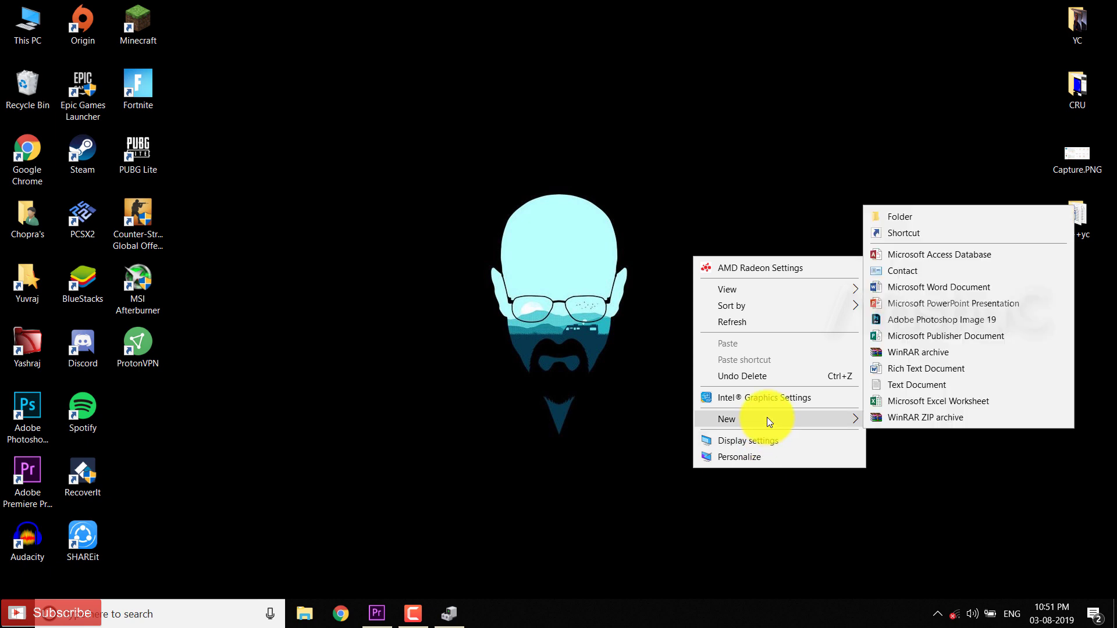
pyautogui.click(954, 386)
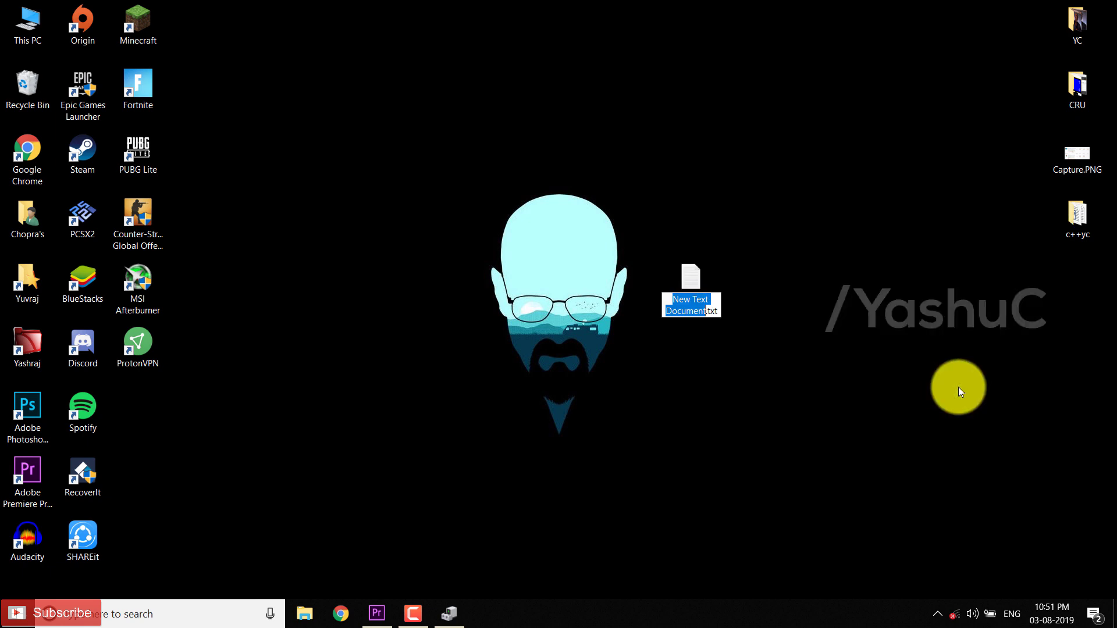
pyautogui.press('BackSpace')
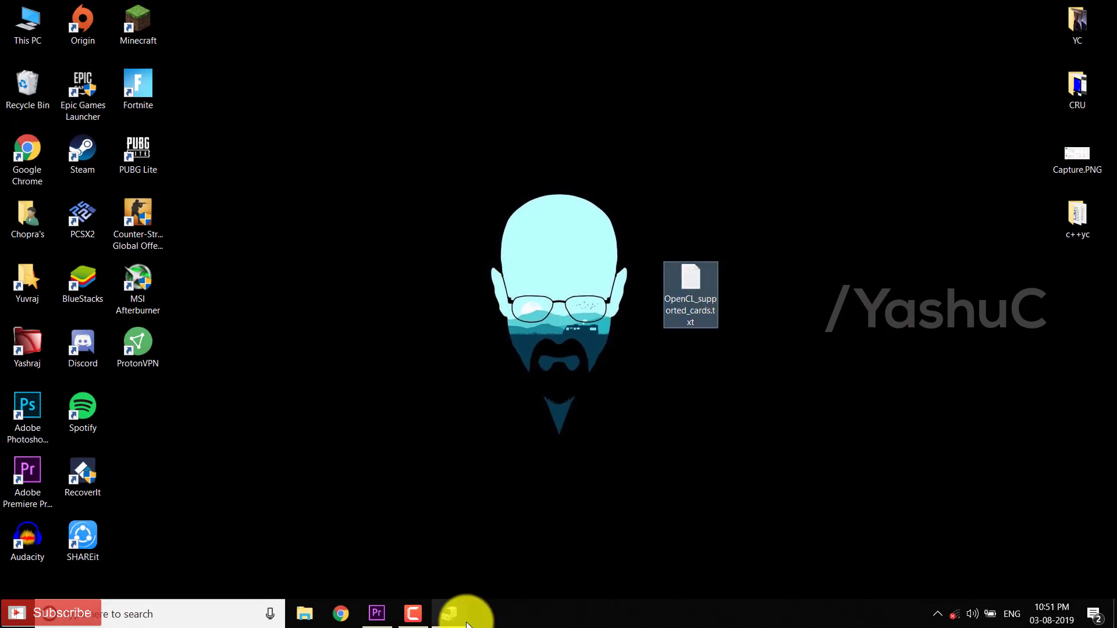
# Copy the Intel(R) UHD Graphics 620 device description and paste it into the text file
pyautogui.click(449, 613)
pyautogui.doubleClick(132, 168)
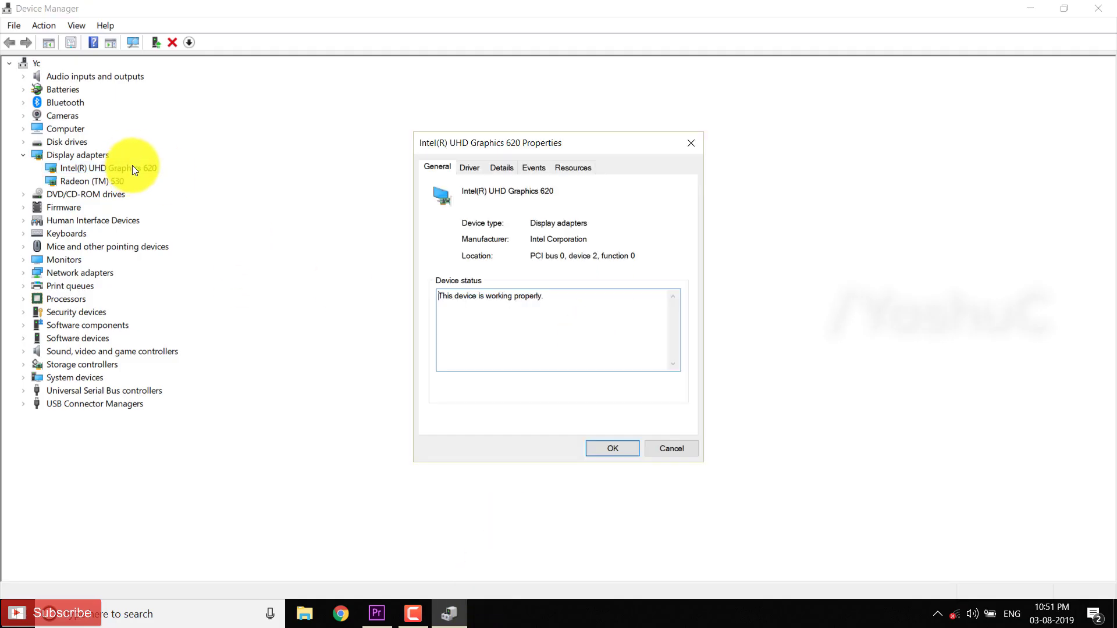
pyautogui.click(542, 170)
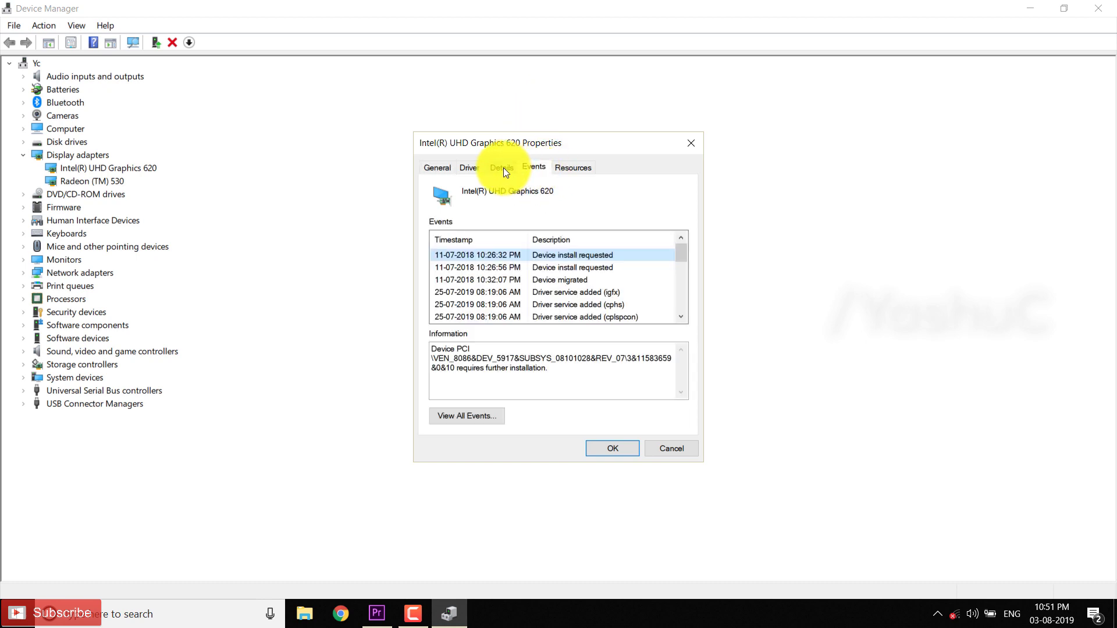
pyautogui.click(504, 167)
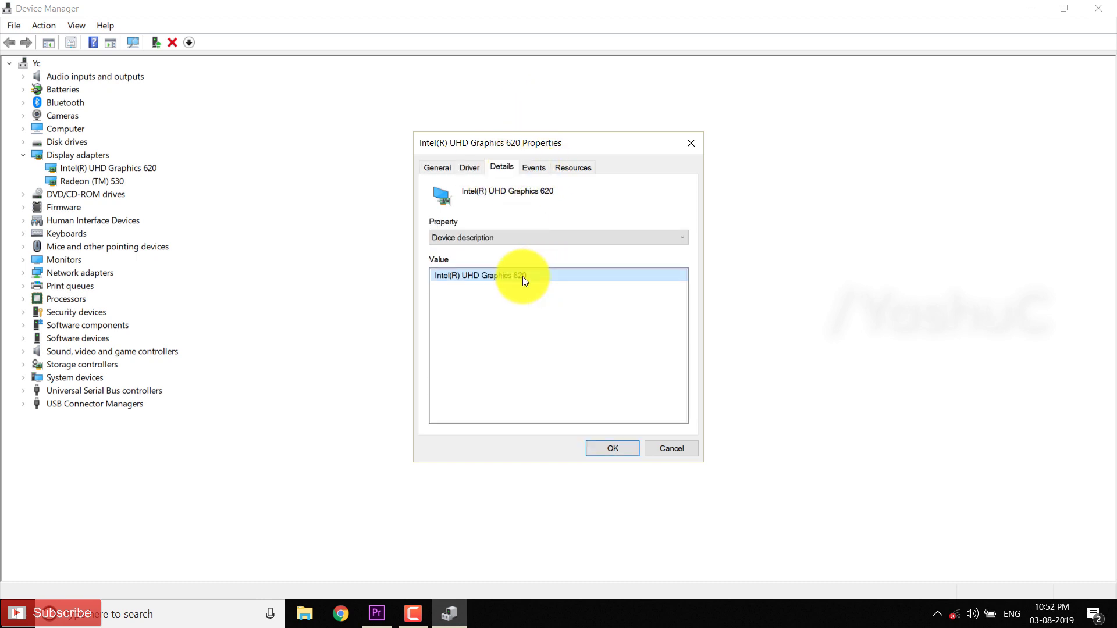
pyautogui.rightClick(521, 277)
pyautogui.click(567, 286)
pyautogui.click(1028, 10)
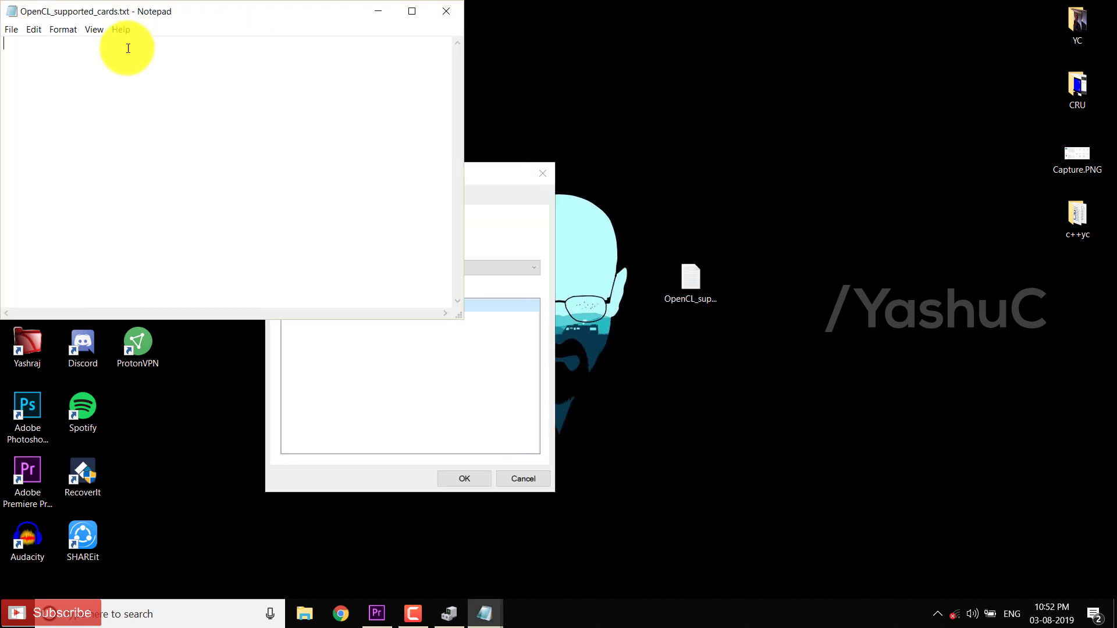
pyautogui.rightClick(124, 50)
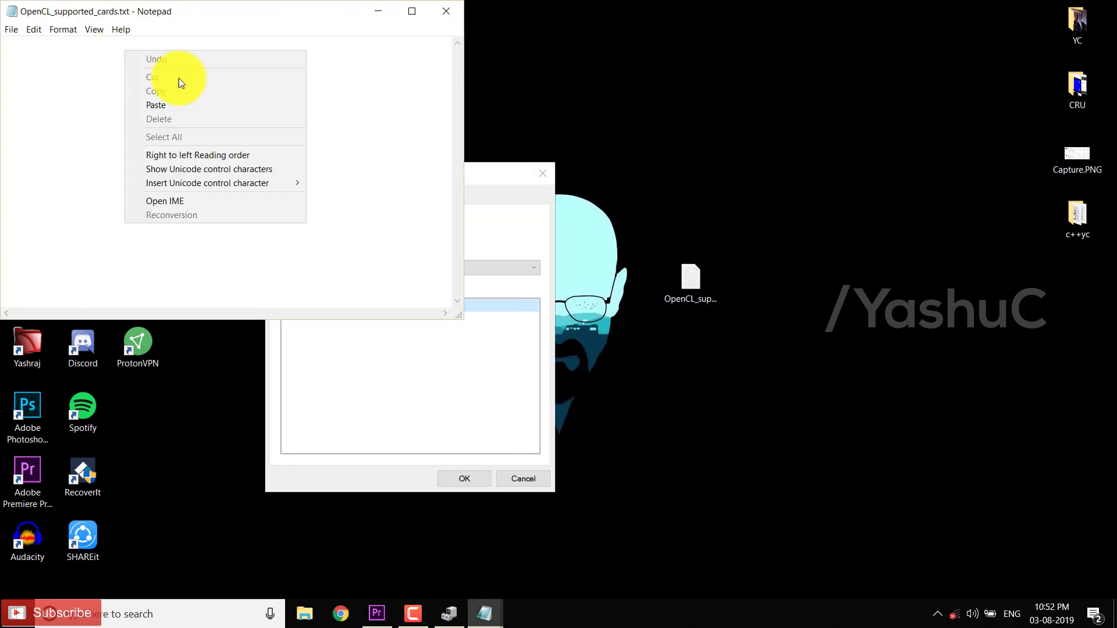
pyautogui.click(194, 107)
# Copy the Radeon (TM) 530 device description and paste it as the file's second line
pyautogui.click(551, 173)
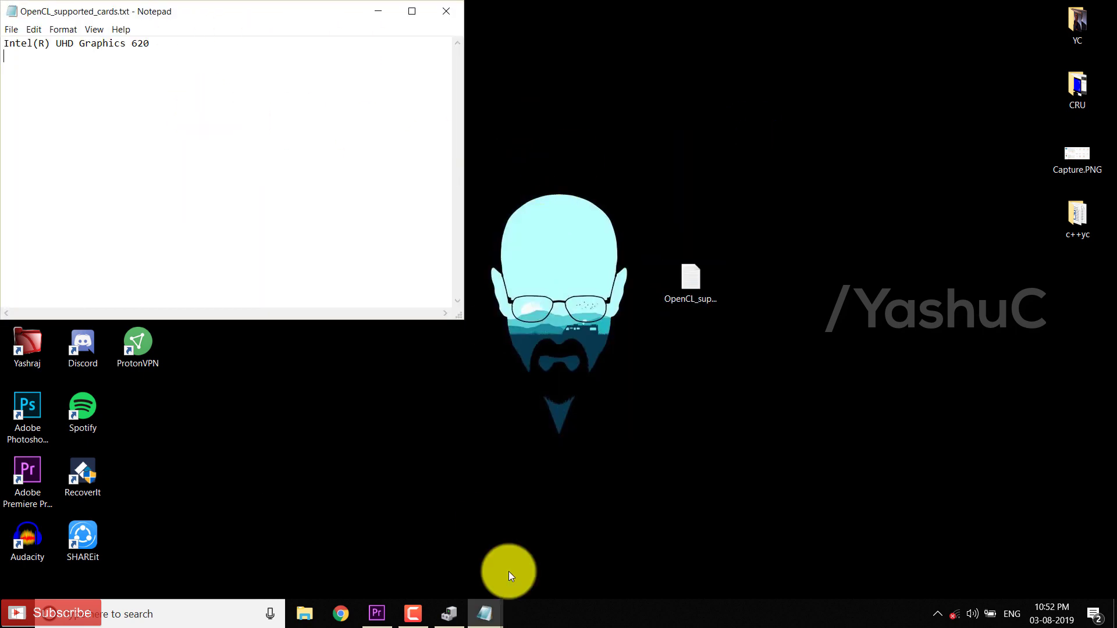
pyautogui.click(459, 613)
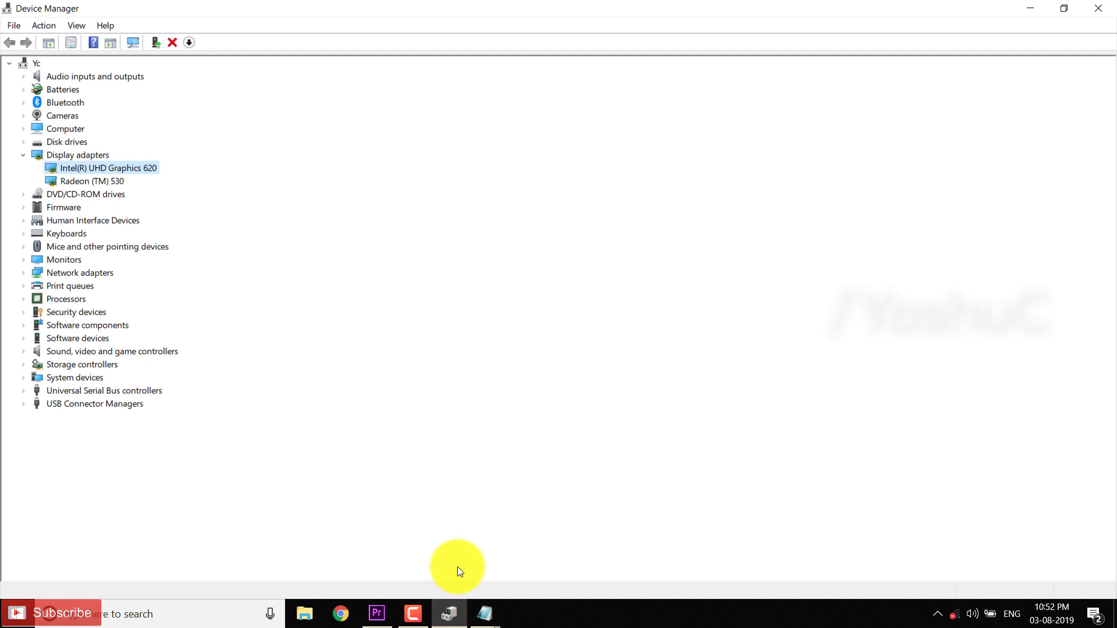
pyautogui.click(93, 181)
pyautogui.rightClick(93, 182)
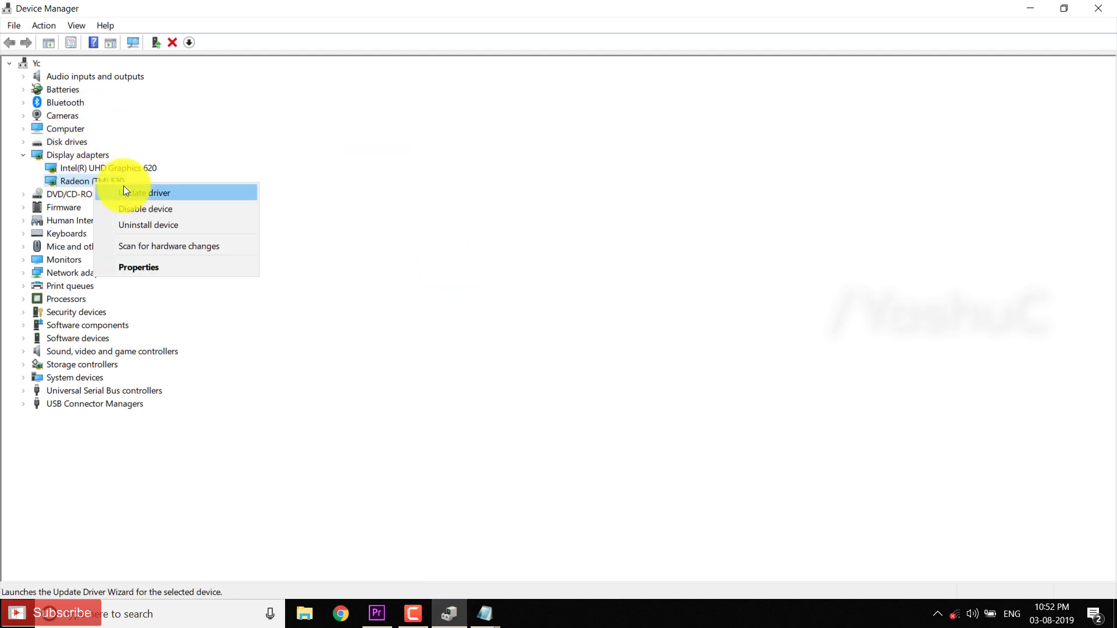
pyautogui.click(145, 267)
pyautogui.click(342, 200)
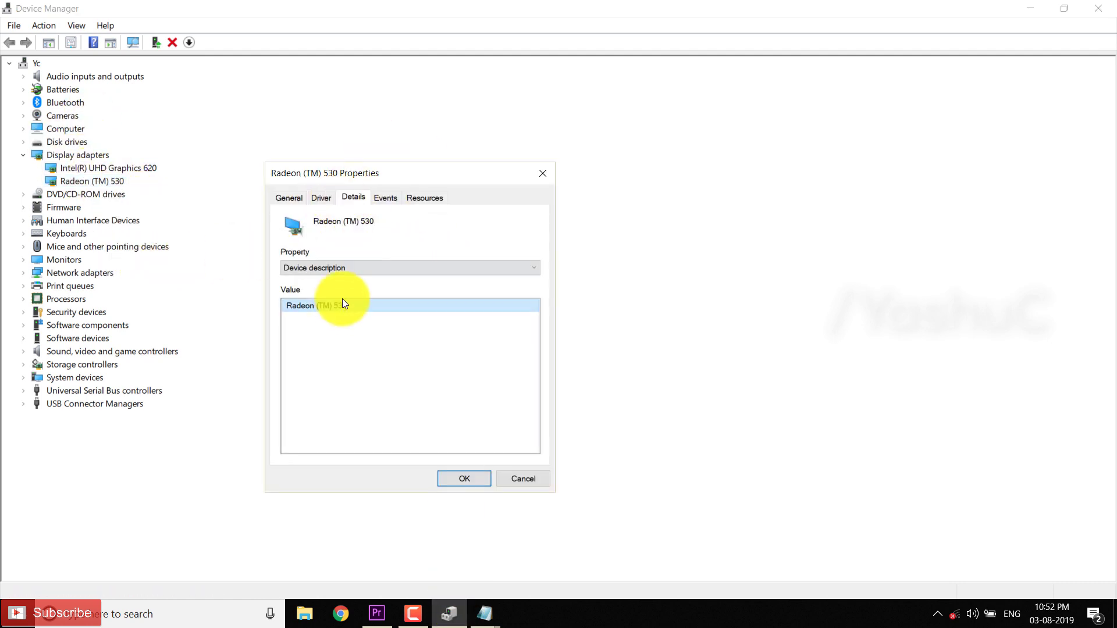
pyautogui.rightClick(342, 298)
pyautogui.click(380, 303)
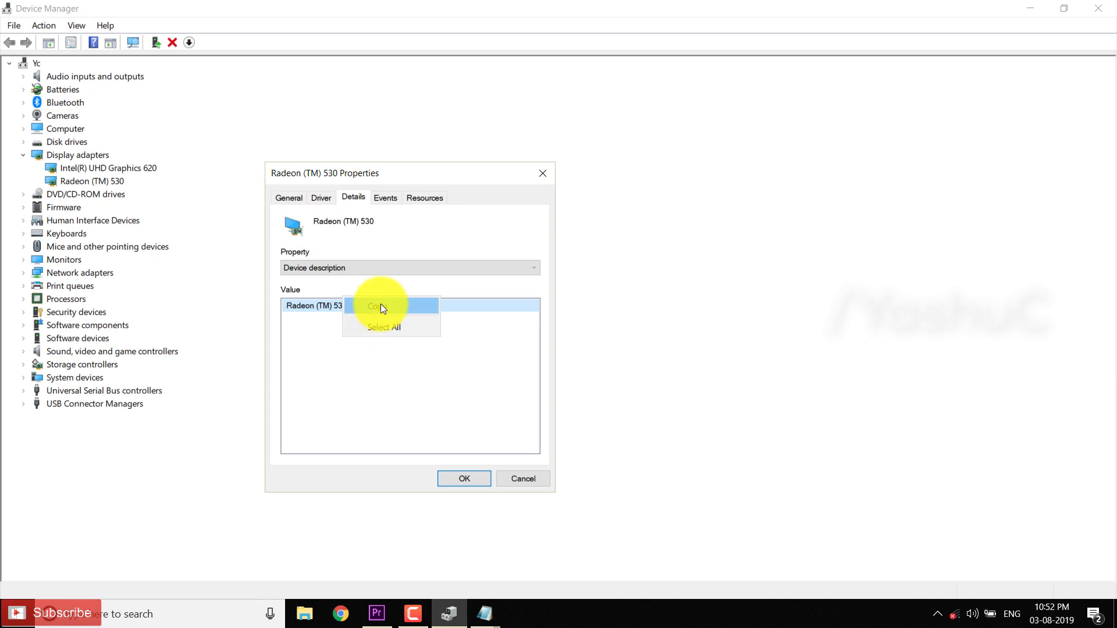
pyautogui.click(1112, 8)
pyautogui.click(544, 270)
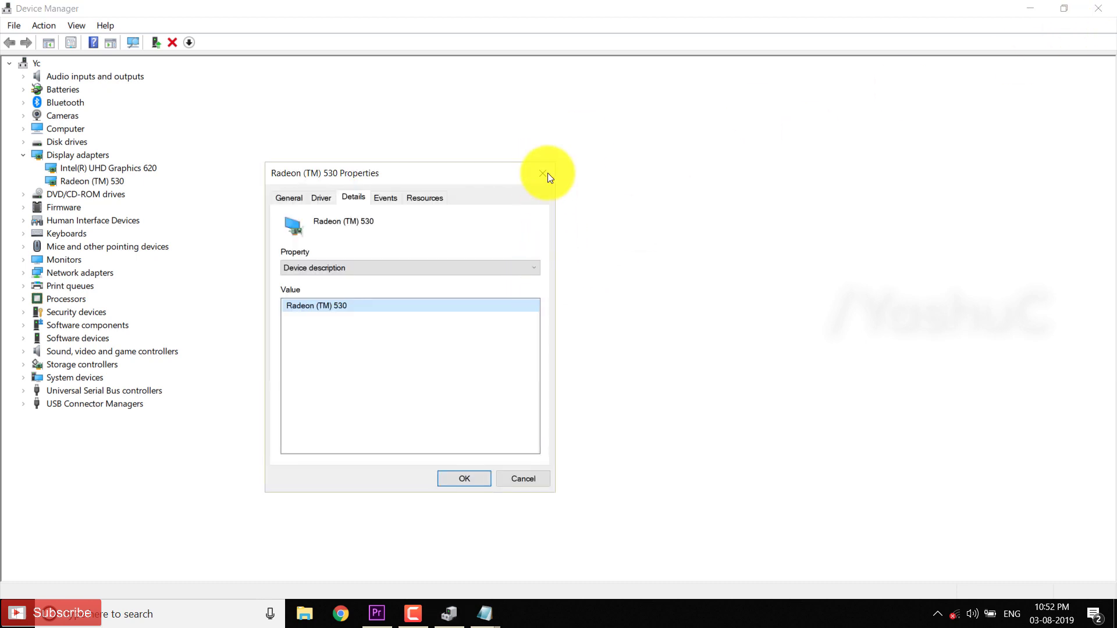
pyautogui.click(544, 173)
pyautogui.click(1098, 9)
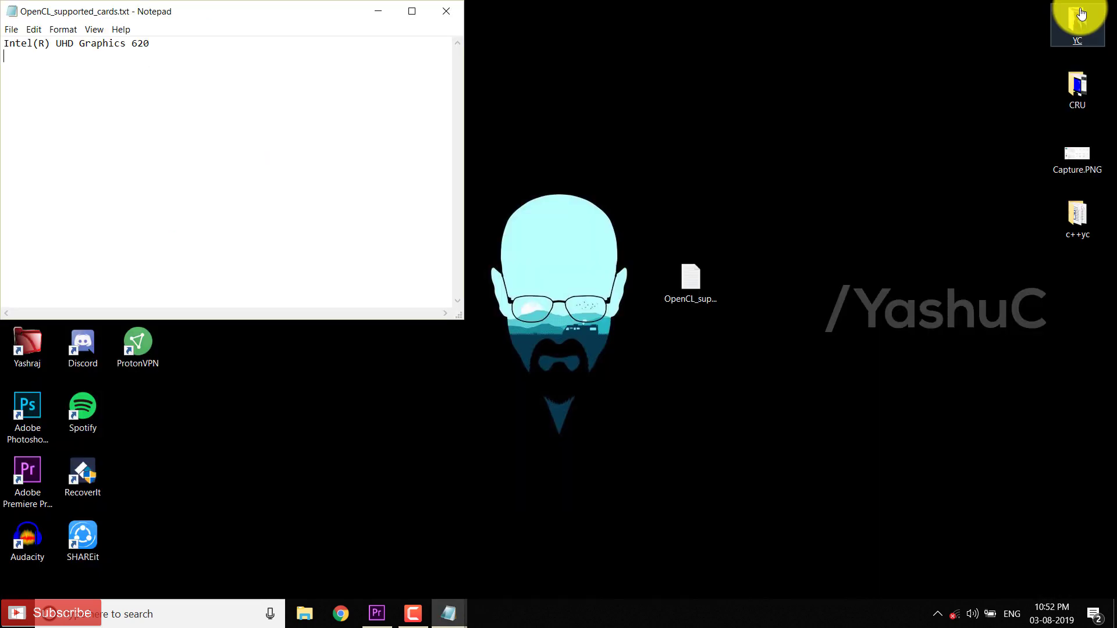
pyautogui.rightClick(158, 90)
pyautogui.click(222, 144)
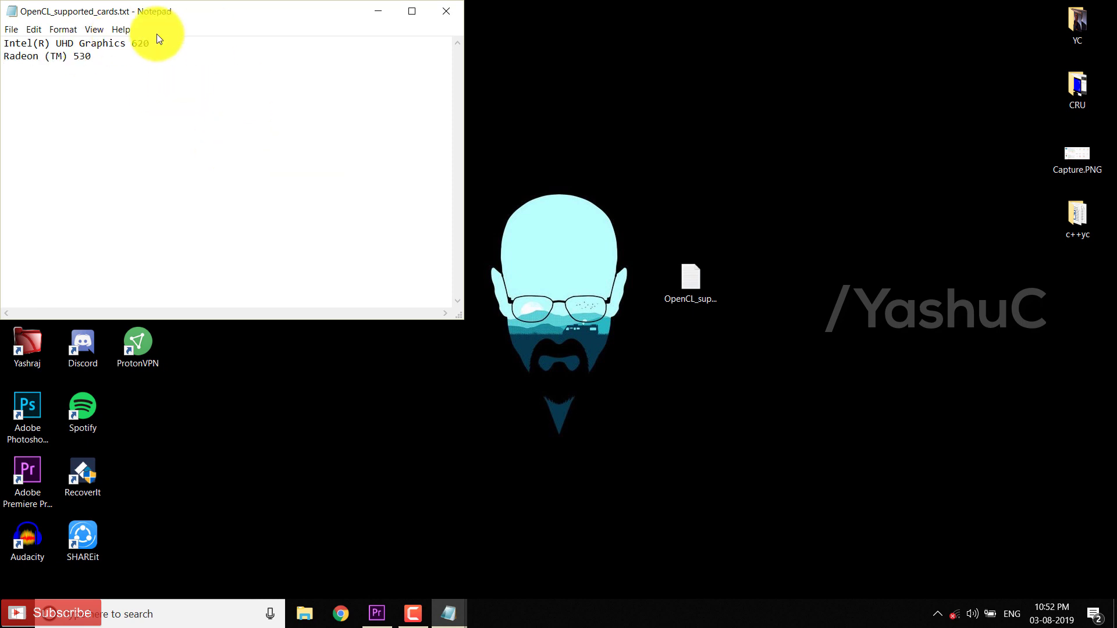
# Save the OpenCL_supported_cards.txt card list in Notepad
pyautogui.click(11, 29)
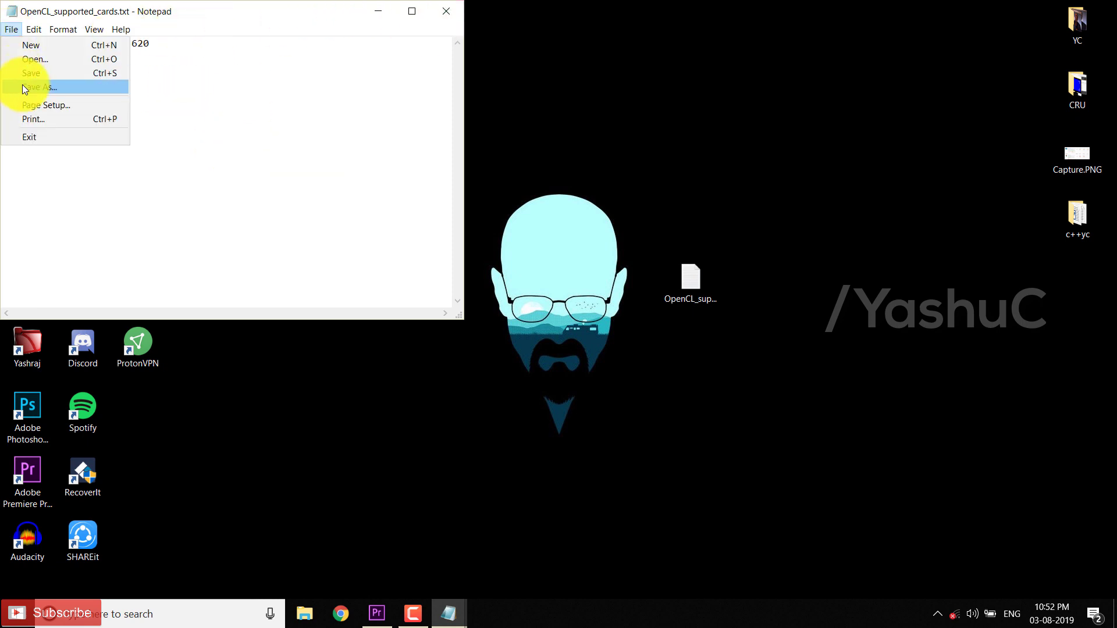
pyautogui.click(22, 85)
pyautogui.hotkey('ctrl', 'a')
pyautogui.press('Delete')
# Open the Adobe Premiere Pro CC 2018 install folder via the shortcut's file location
pyautogui.click(446, 11)
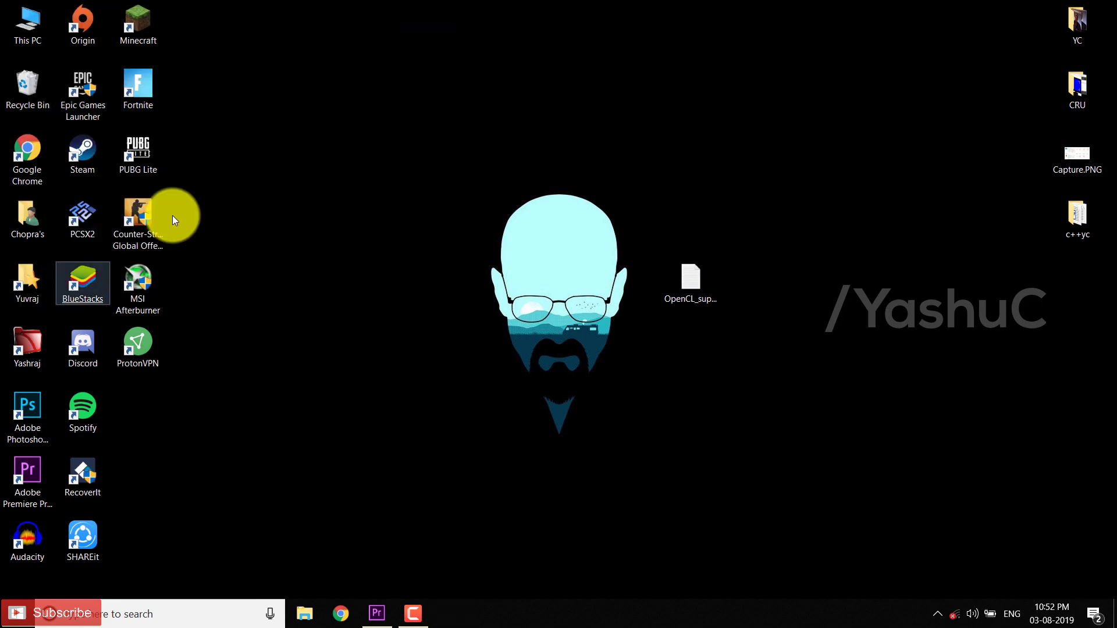
pyautogui.rightClick(12, 463)
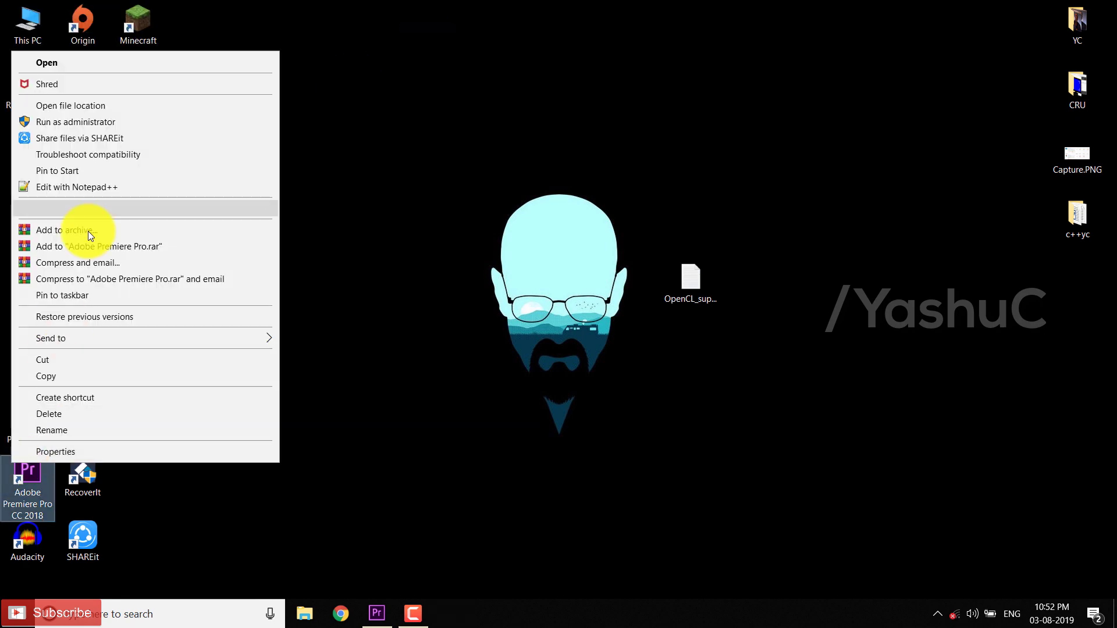
pyautogui.click(87, 109)
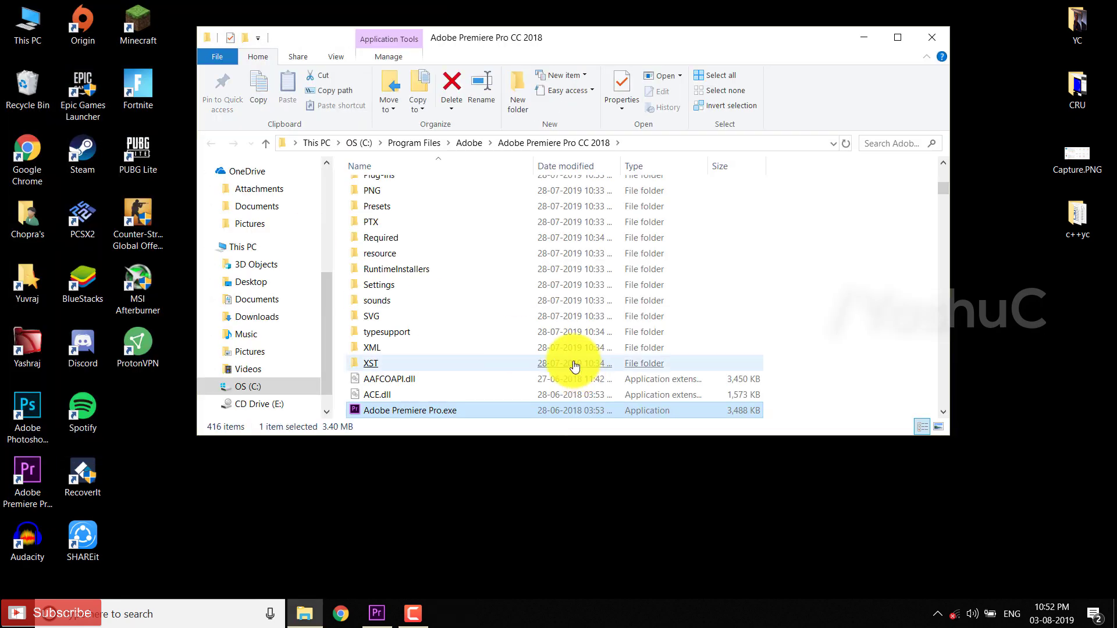
# Move OpenCL_supported_cards.txt from the desktop into the Premiere Pro CC 2018 folder
pyautogui.moveTo(877, 29); pyautogui.dragTo(1064, 161)
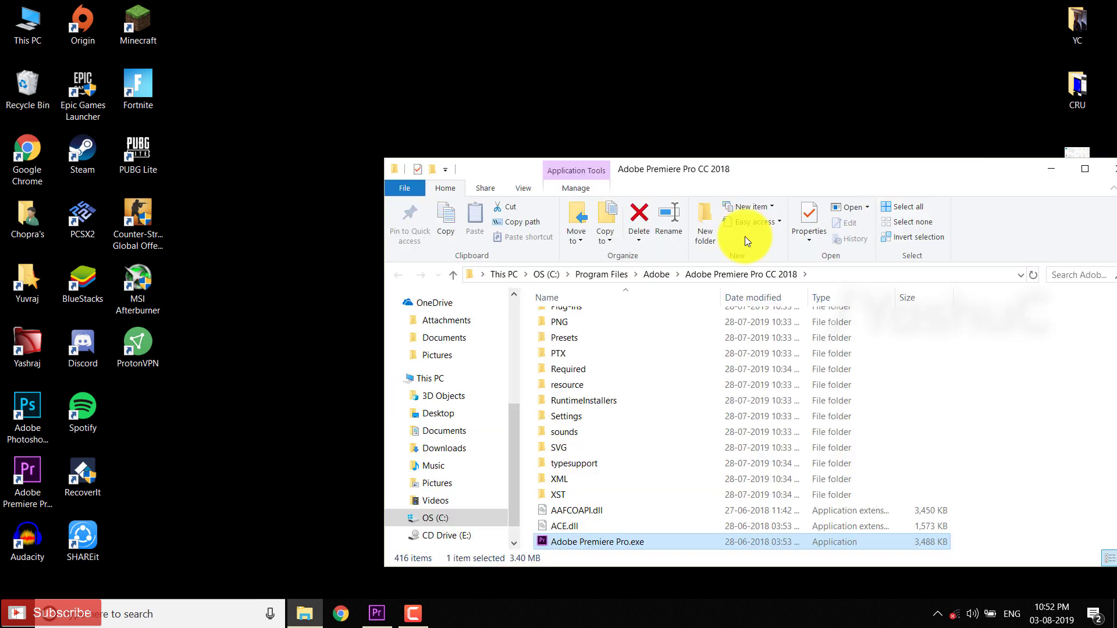
pyautogui.moveTo(678, 169)
pyautogui.mouseDown()
pyautogui.moveTo(672, 285)
pyautogui.moveTo(929, 490)
pyautogui.mouseUp()
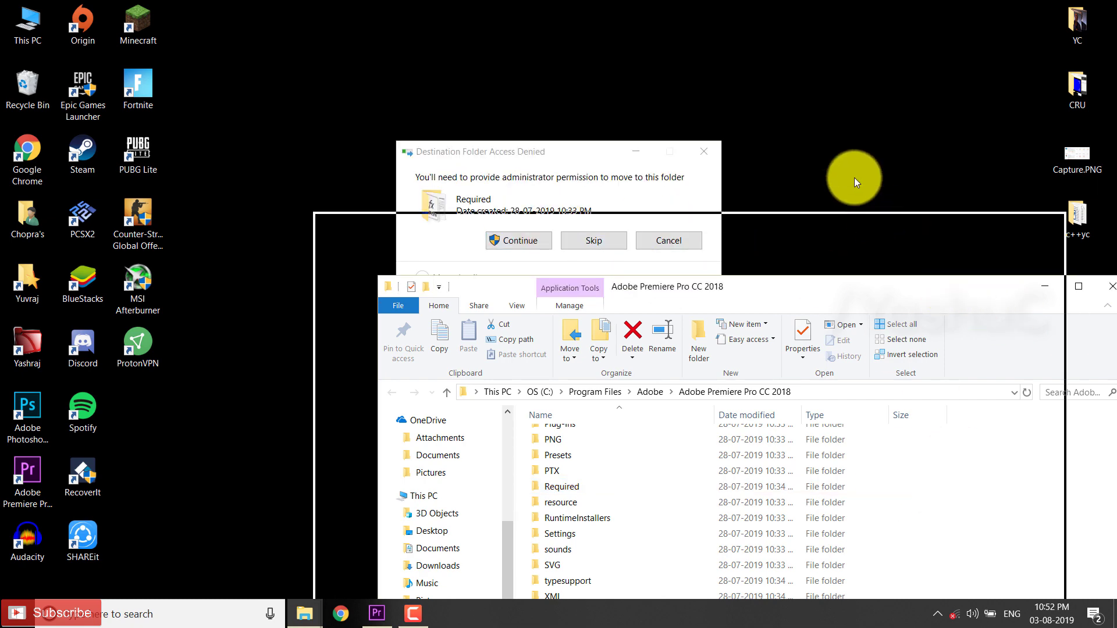
pyautogui.moveTo(946, 285); pyautogui.dragTo(826, 111)
pyautogui.scroll(-4, 627, 407)
pyautogui.scroll(-6, 628, 446)
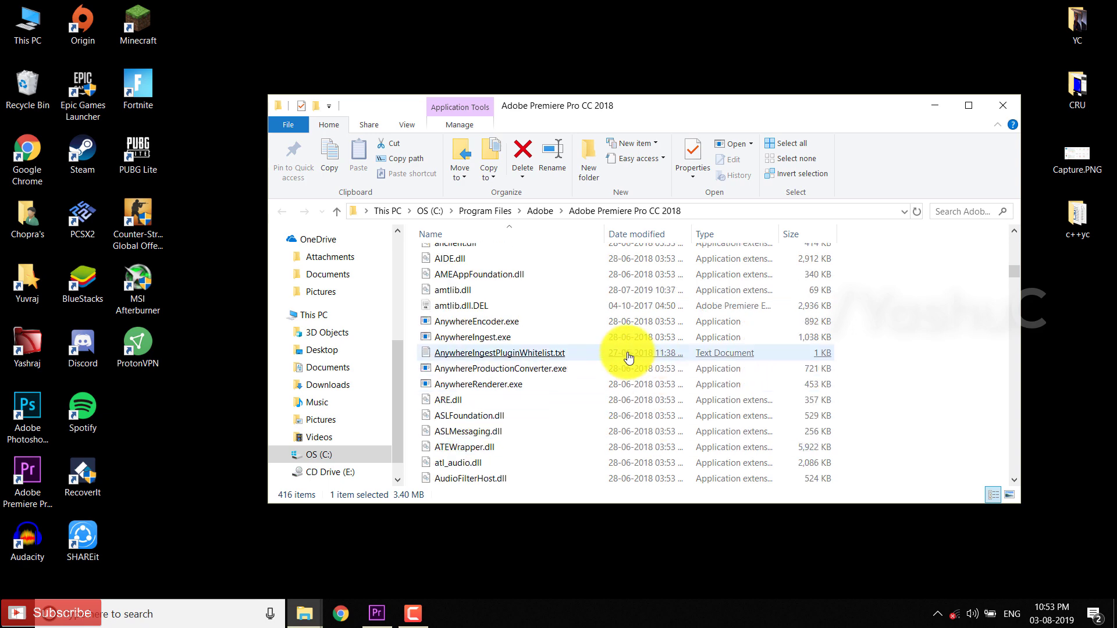
pyautogui.scroll(-6, 623, 349)
pyautogui.scroll(-6, 639, 407)
pyautogui.scroll(-6, 643, 407)
pyautogui.scroll(-3, 651, 431)
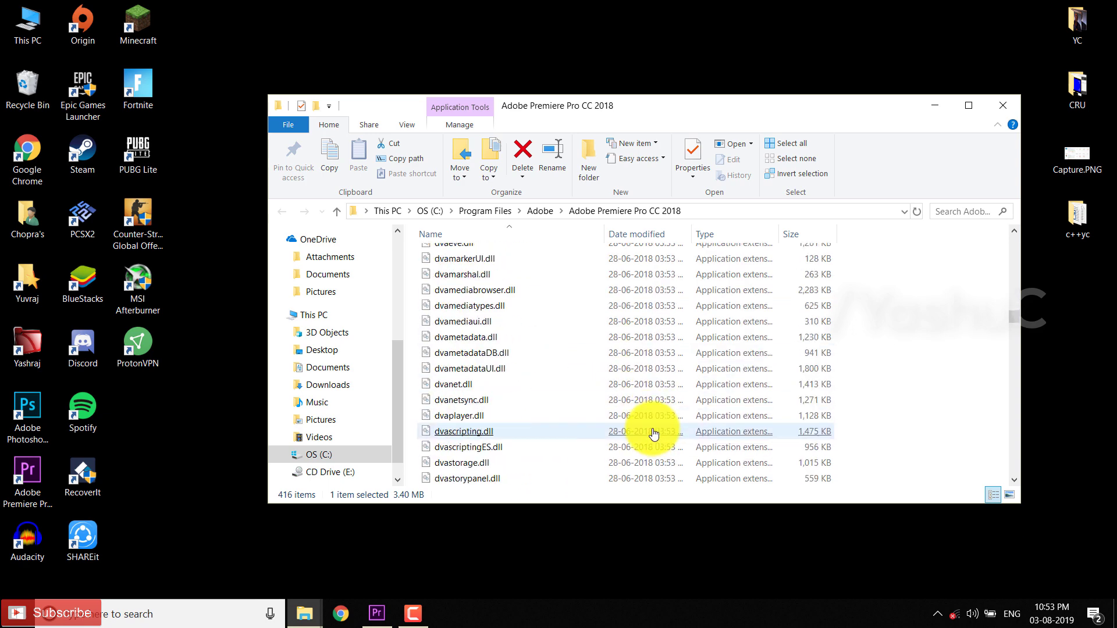
pyautogui.scroll(-2, 507, 377)
pyautogui.scroll(-3, 643, 466)
pyautogui.scroll(-2, 590, 447)
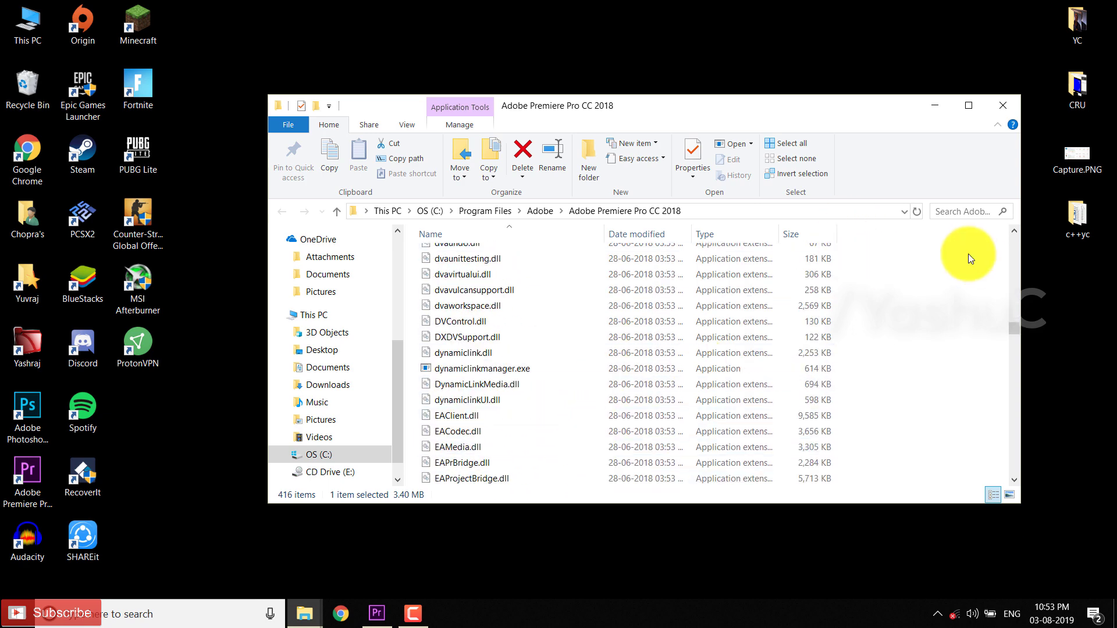
# Search the Premiere folder for 'gp' and run GPUSniffer.exe from the results
pyautogui.click(962, 210)
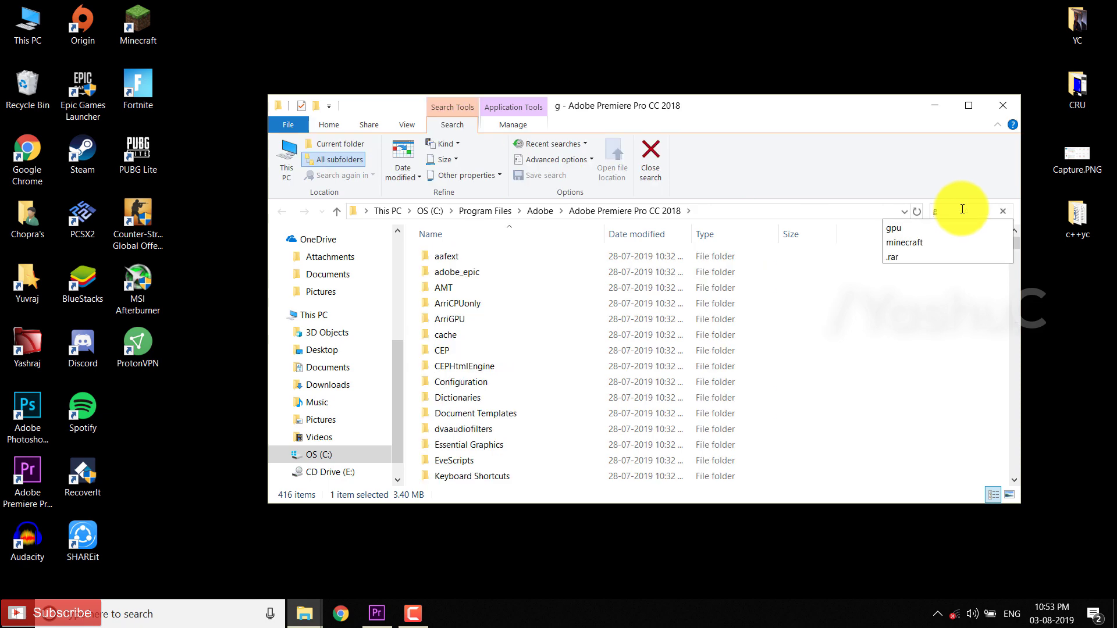
pyautogui.write('gp')
pyautogui.click(952, 247)
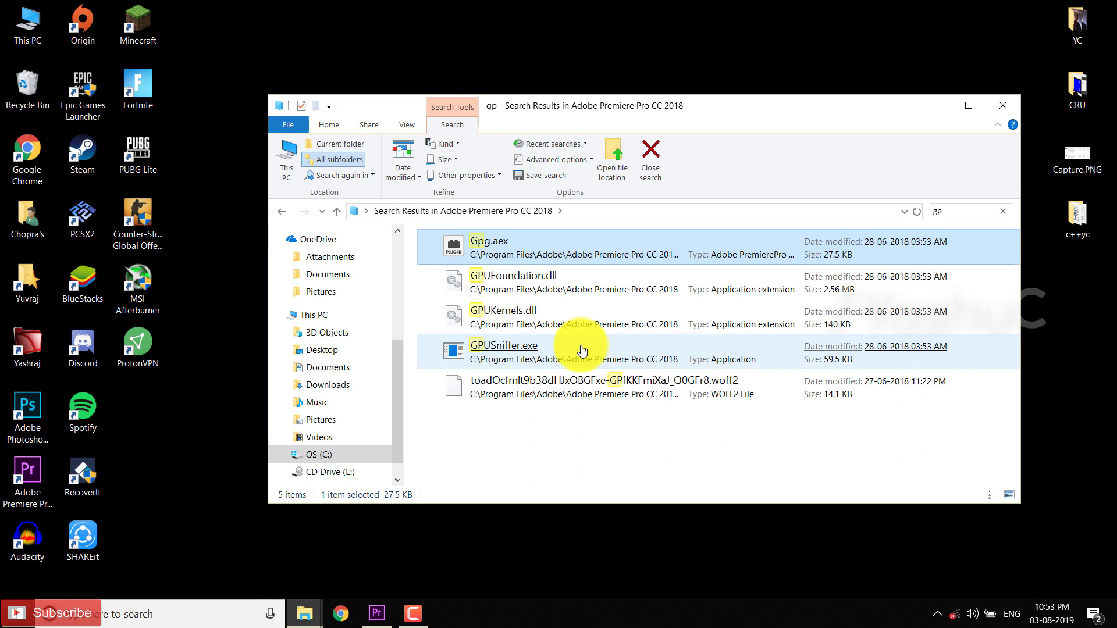
pyautogui.doubleClick(523, 349)
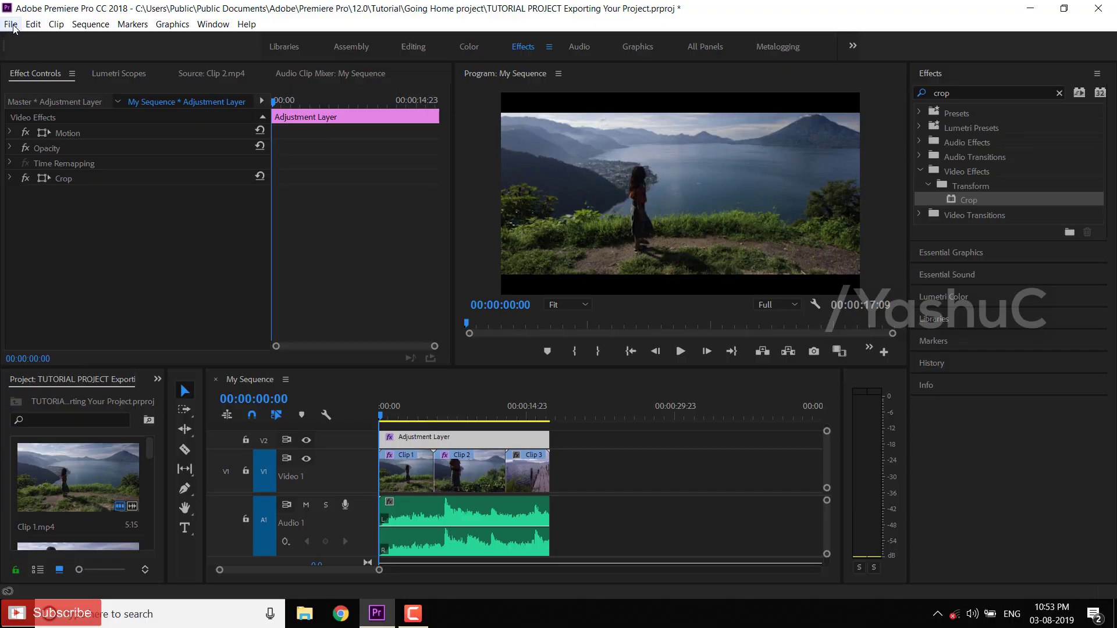
# Check in Project Settings > General that the renderer is Mercury Playback Engine GPU Acceleration (OpenCL)
pyautogui.click(11, 24)
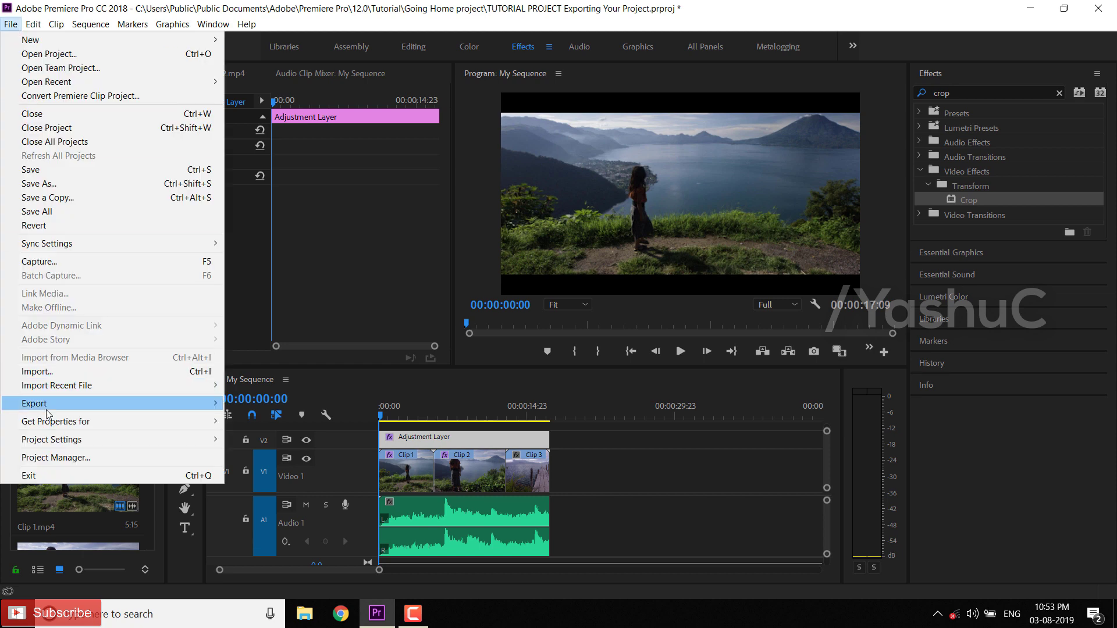
pyautogui.moveTo(52, 438)
pyautogui.click(250, 438)
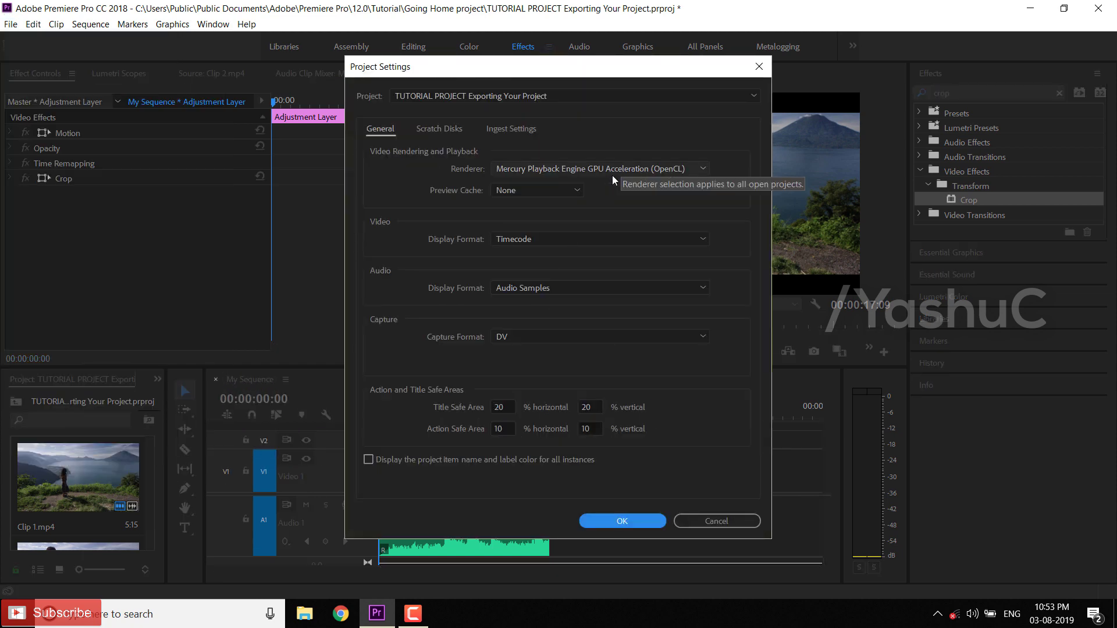
pyautogui.click(599, 168)
pyautogui.click(602, 165)
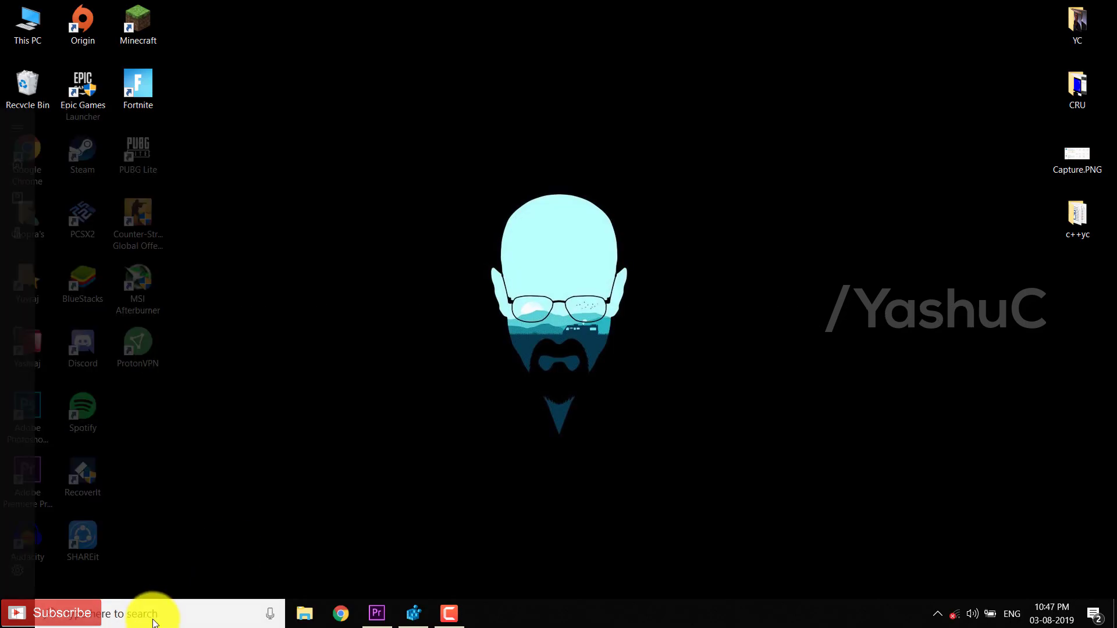
# Open Device Manager via a 'device ma' search, maximize it, and expand Display adapters
pyautogui.write('devi')
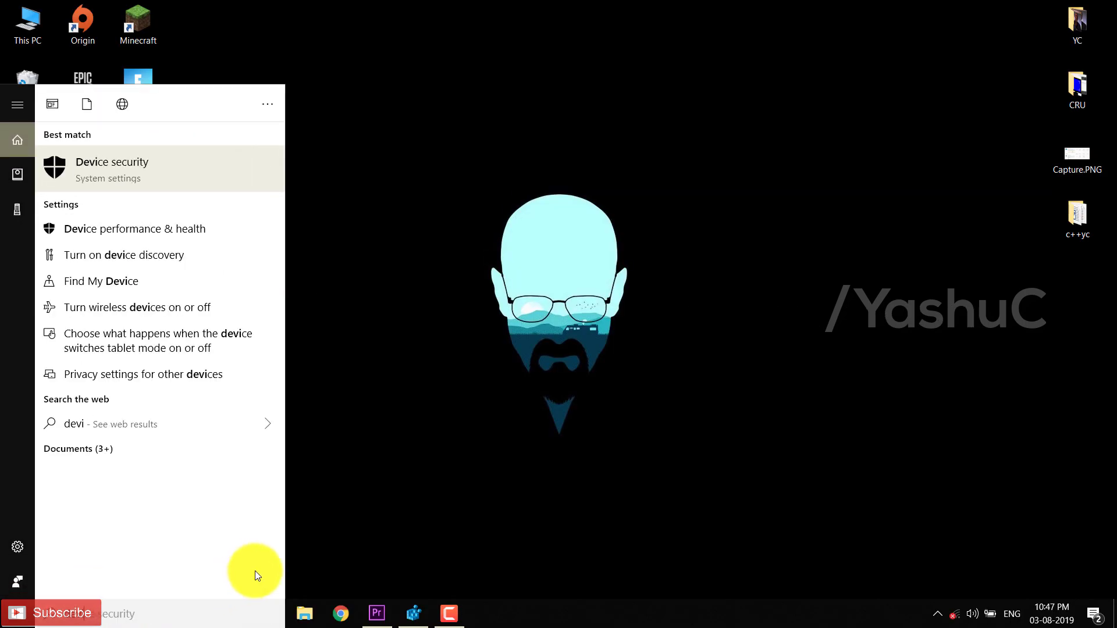
pyautogui.write('ce')
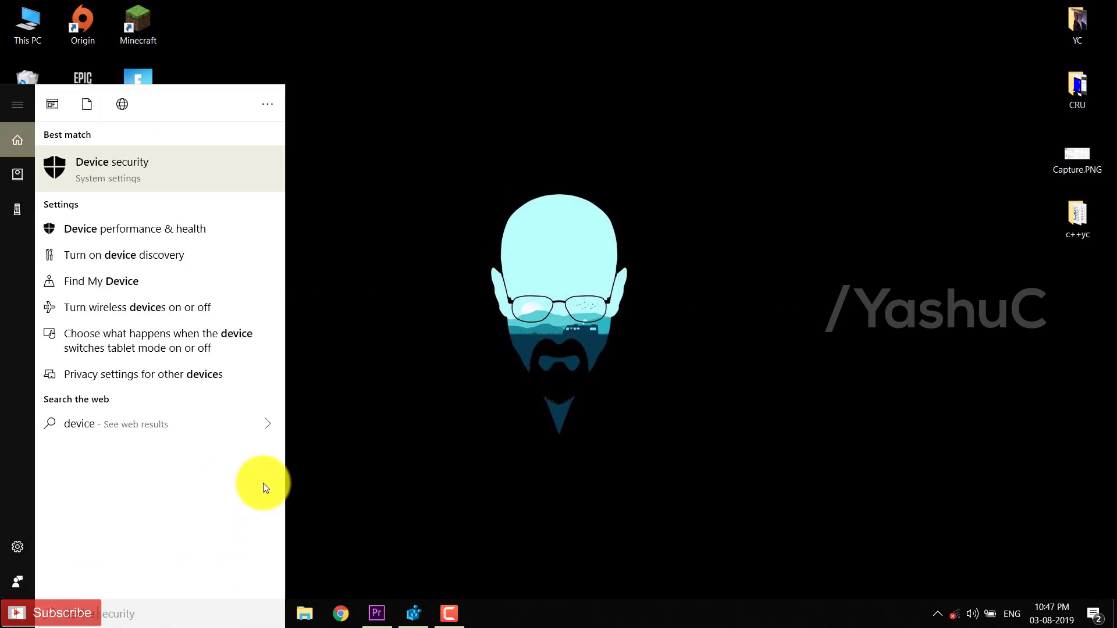
pyautogui.write(' ma')
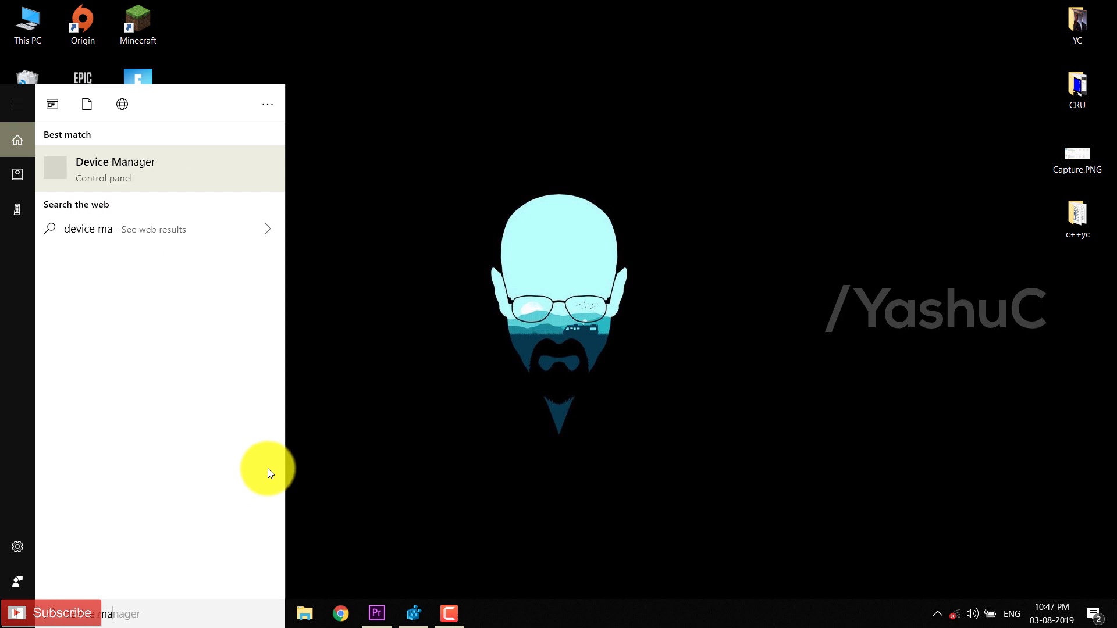
pyautogui.click(198, 164)
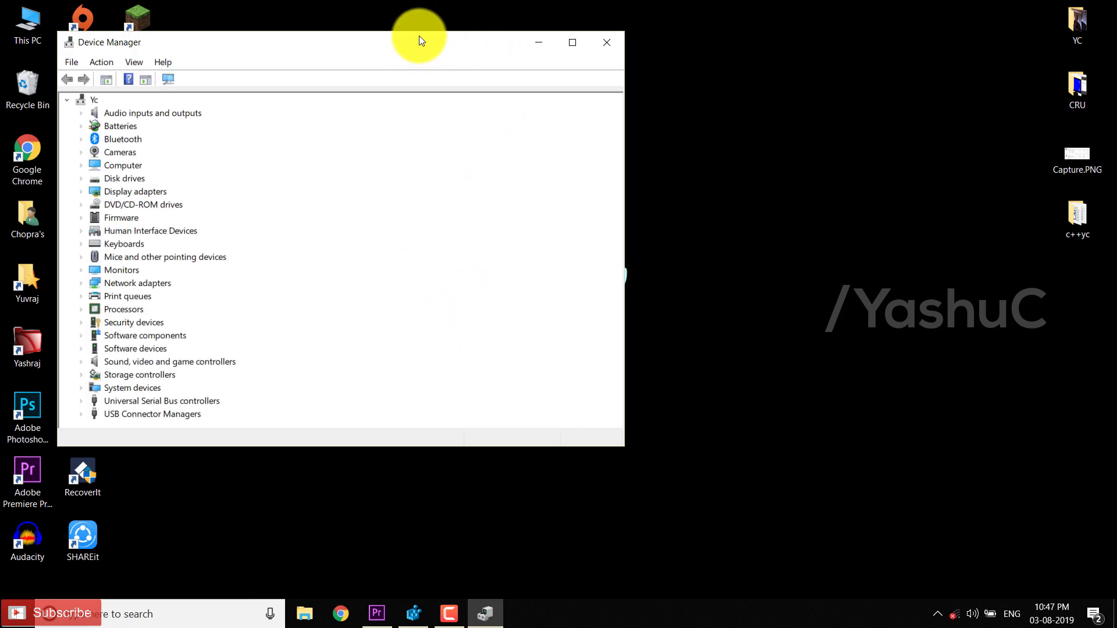
pyautogui.click(572, 42)
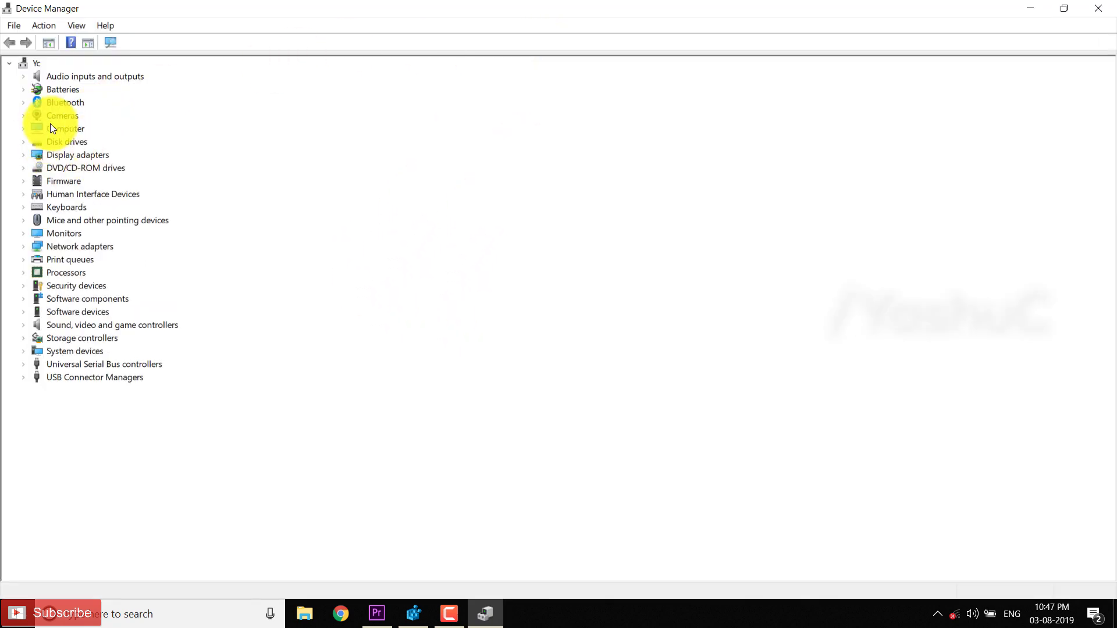
pyautogui.click(57, 155)
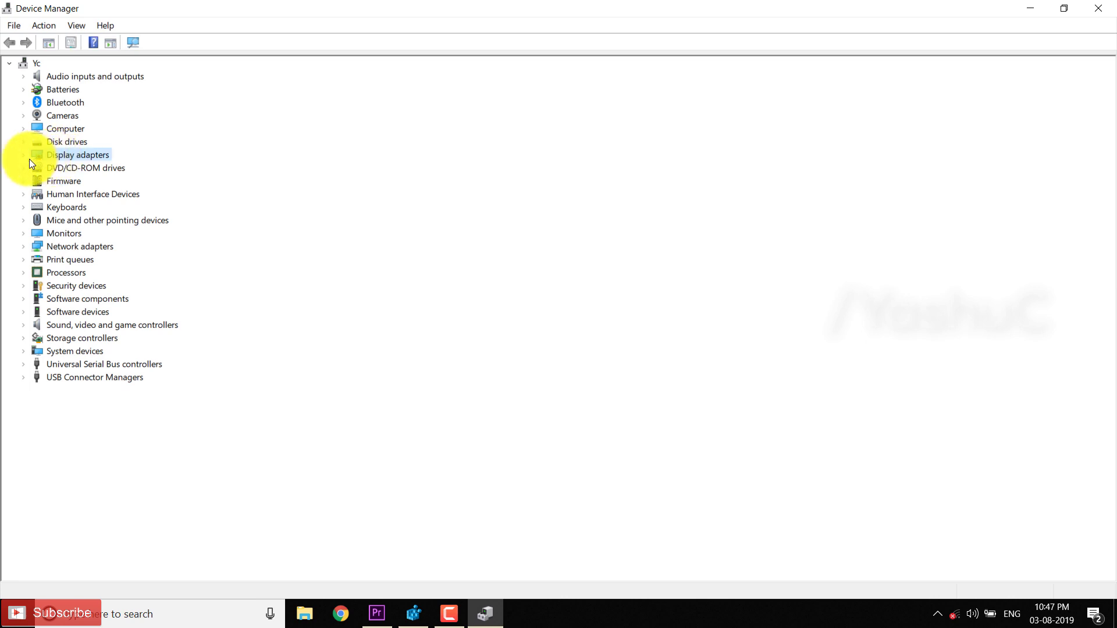
pyautogui.click(113, 169)
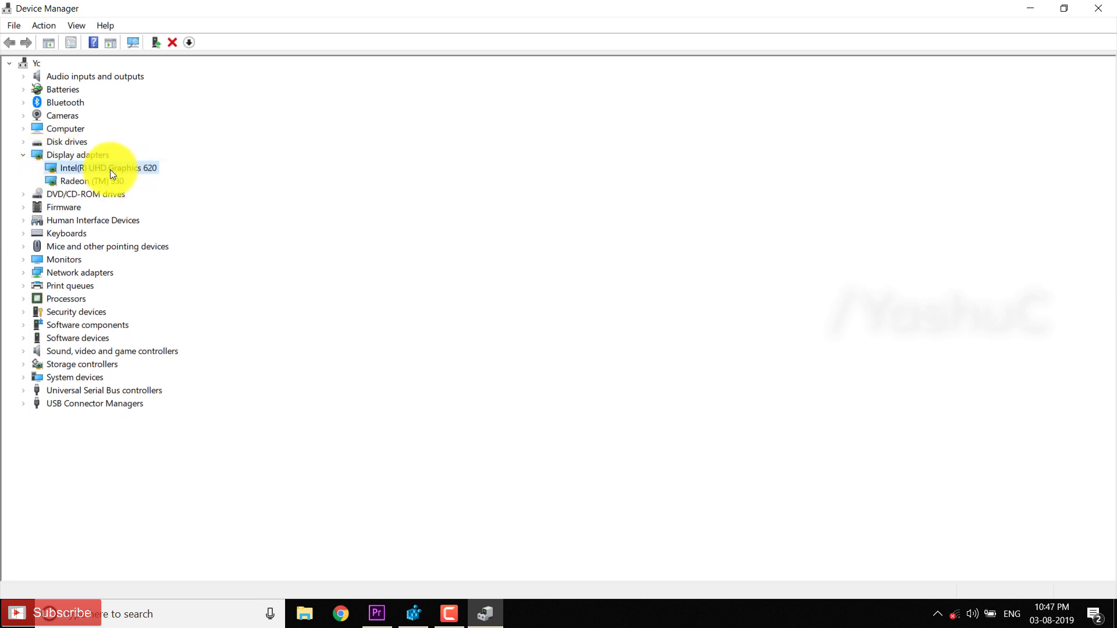
# Inspect Intel(R) UHD Graphics 620 properties across the Details, Resources and Driver tabs
pyautogui.doubleClick(114, 169)
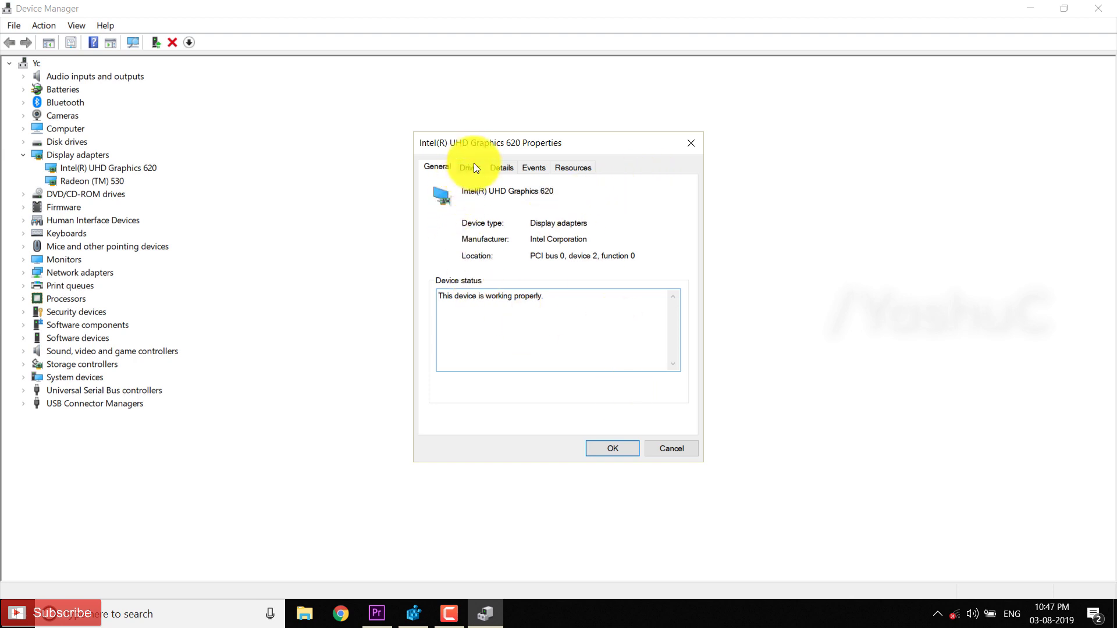
pyautogui.click(522, 167)
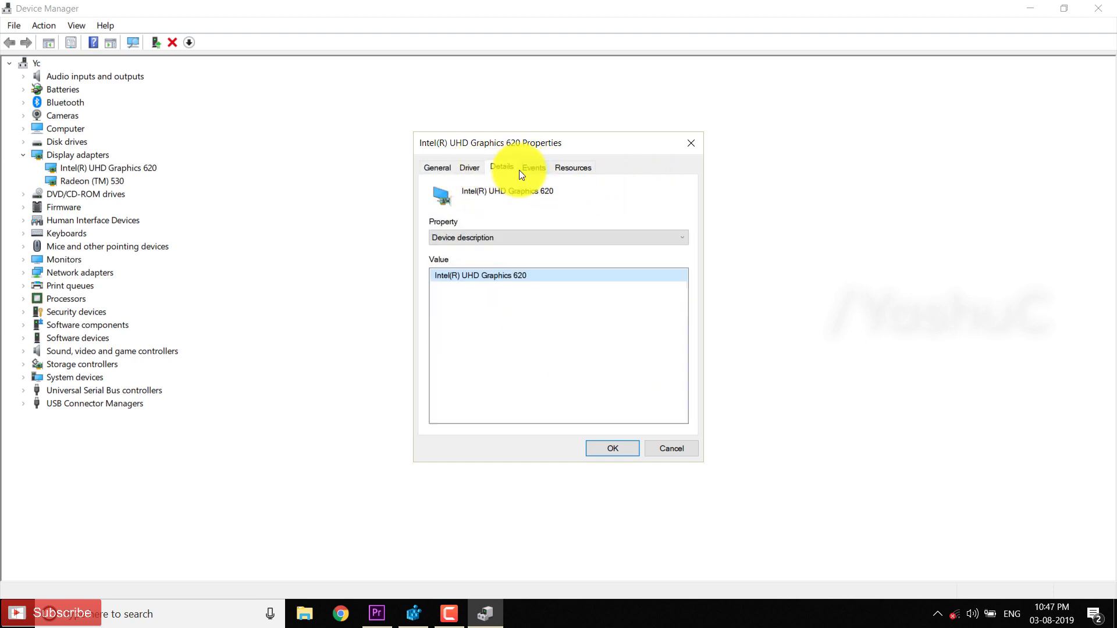
pyautogui.click(576, 170)
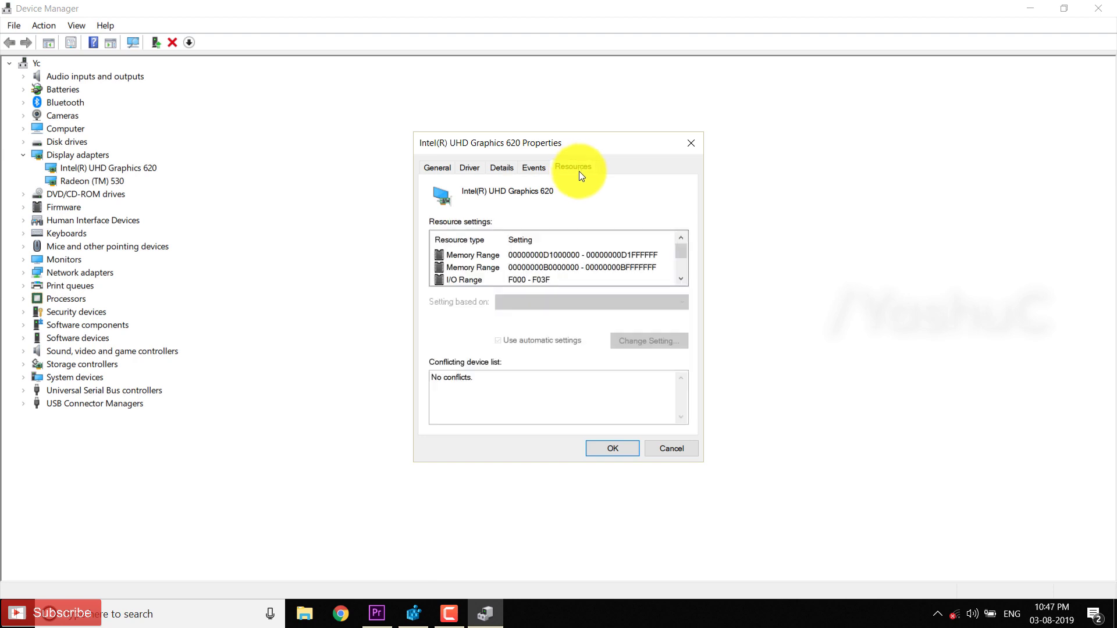
pyautogui.scroll(-2, 544, 265)
pyautogui.scroll(2, 541, 261)
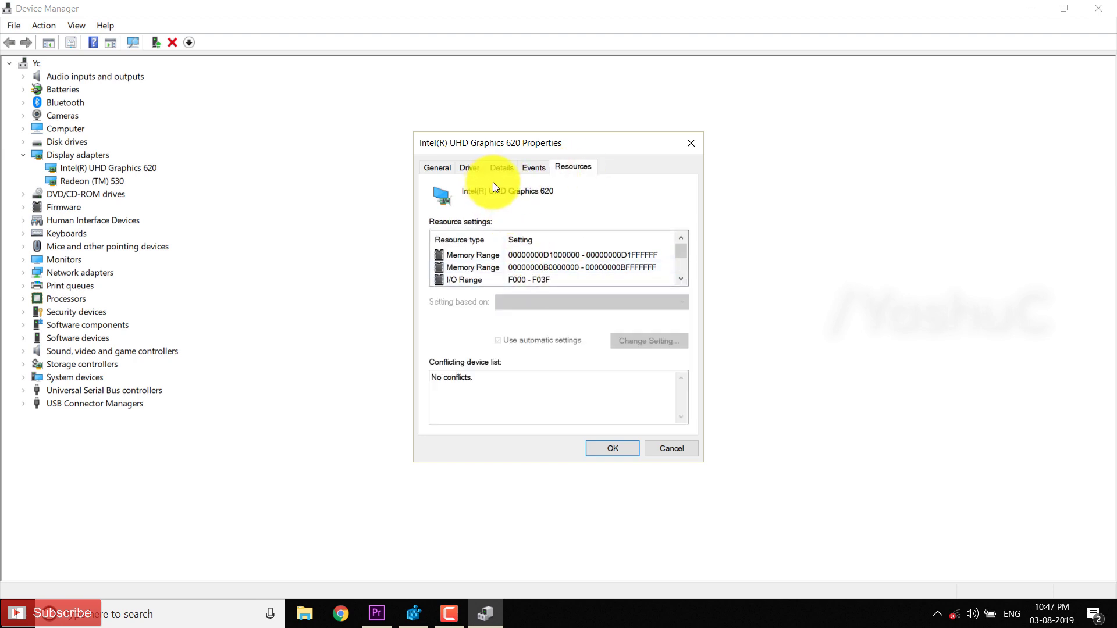
pyautogui.click(476, 170)
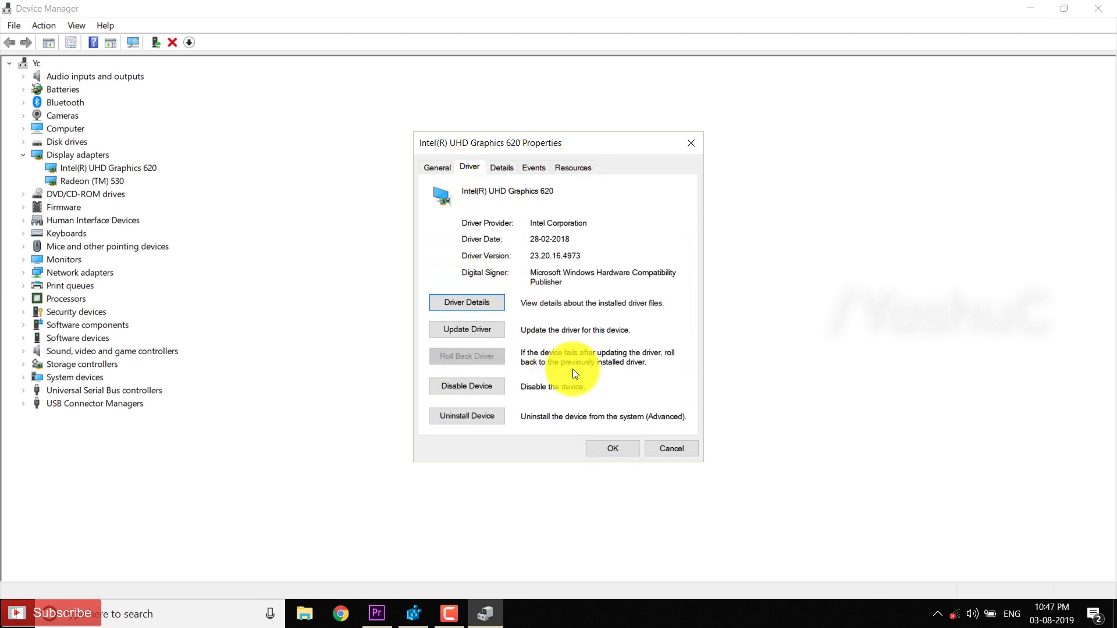